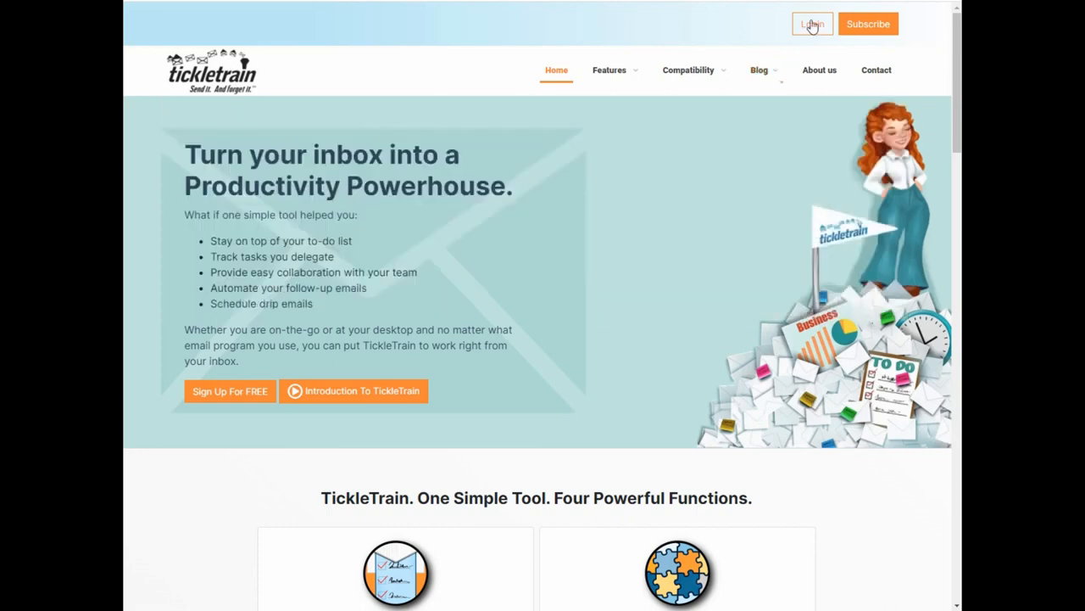
Log in to TickleTrain with the prefilled credentials and open the account's SMTP settings
left_click(812, 24)
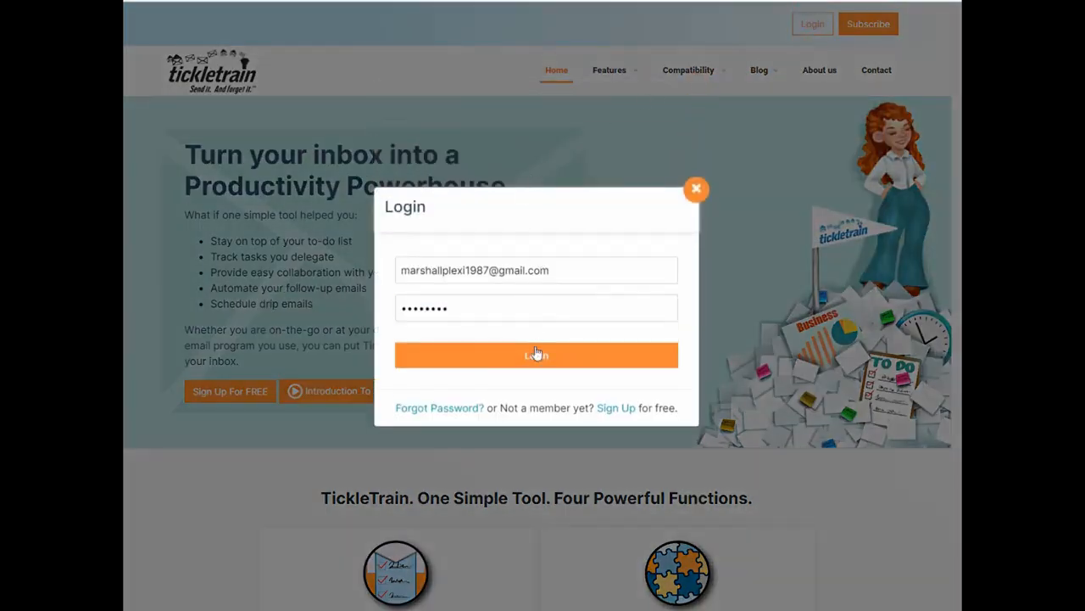
left_click(535, 355)
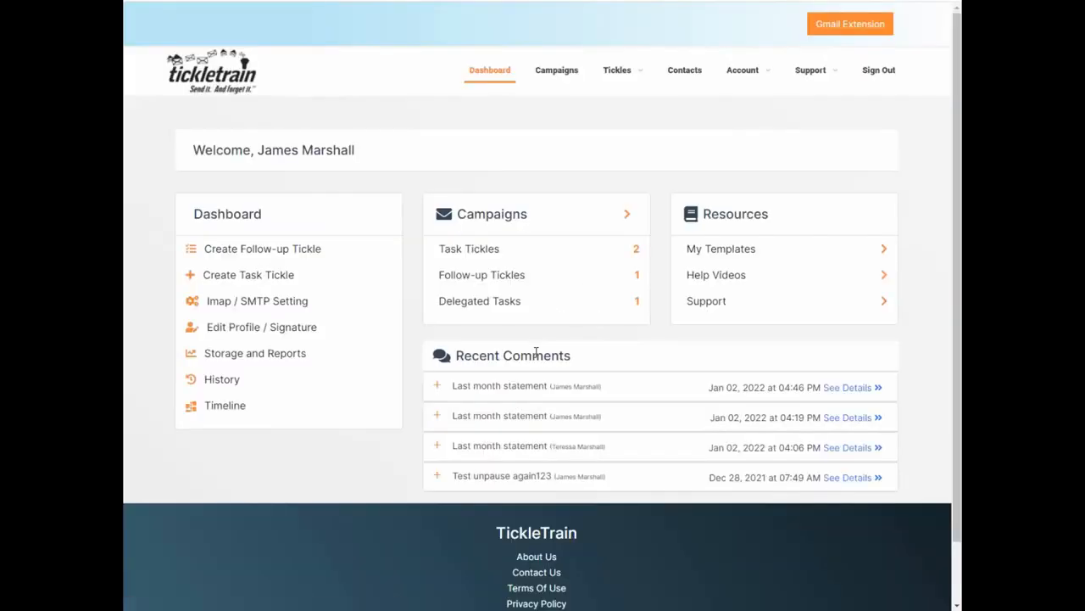
mouse_move(736, 80)
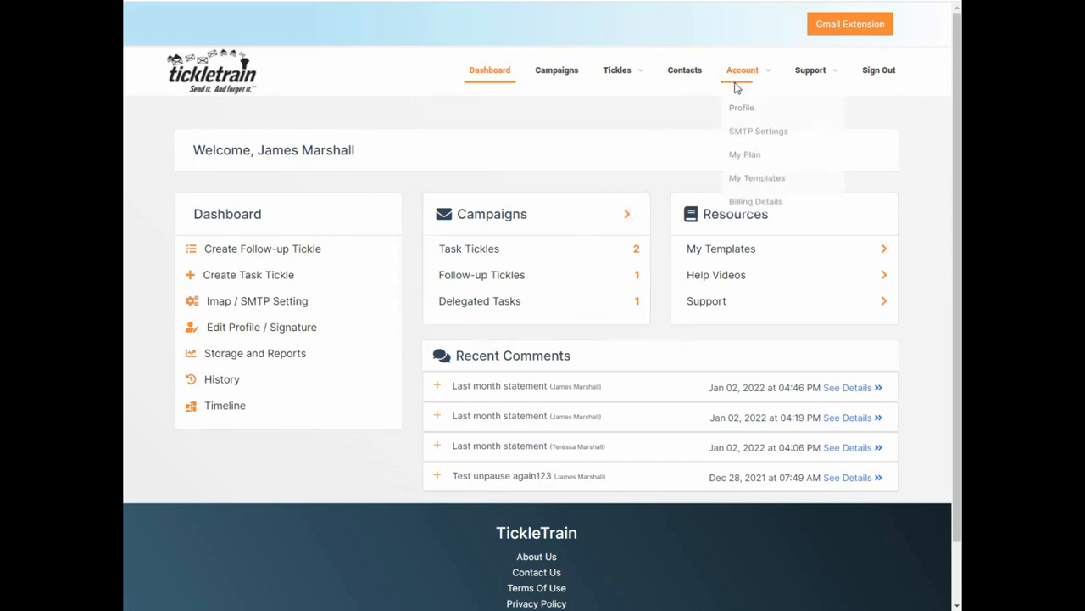
left_click(760, 139)
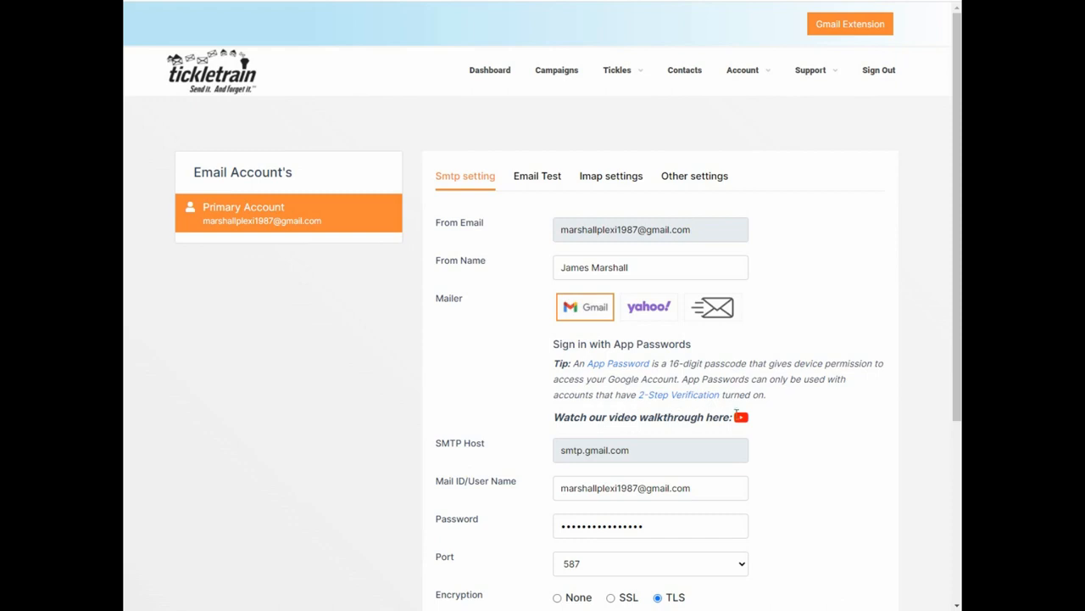
Review the primary account's SMTP settings, the test email form and the IMAP settings
left_click(792, 438)
scroll(792, 441, "down", 2)
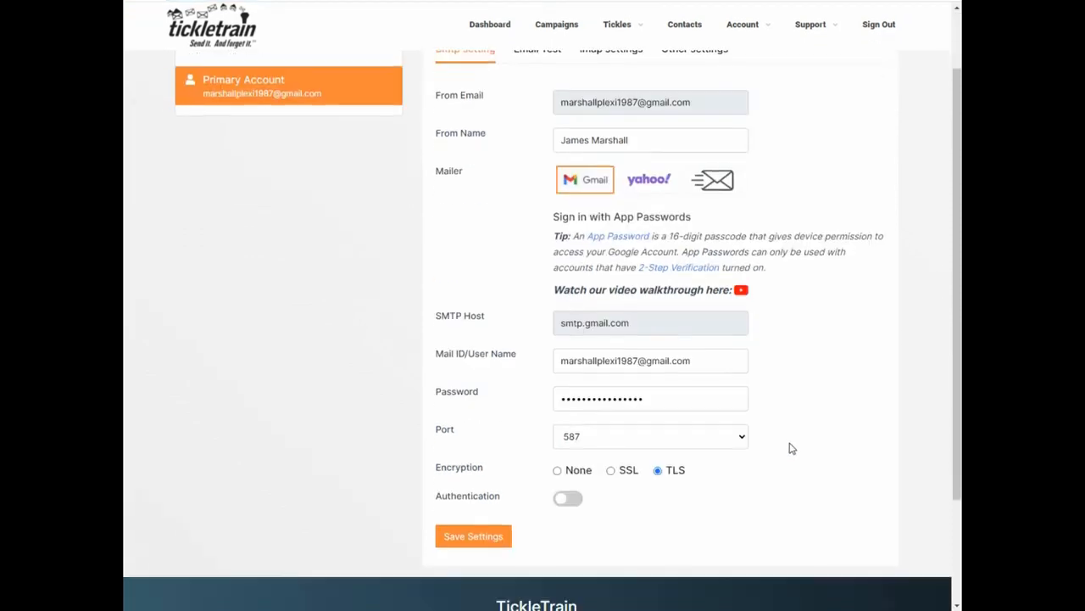
scroll(792, 448, "down", 1)
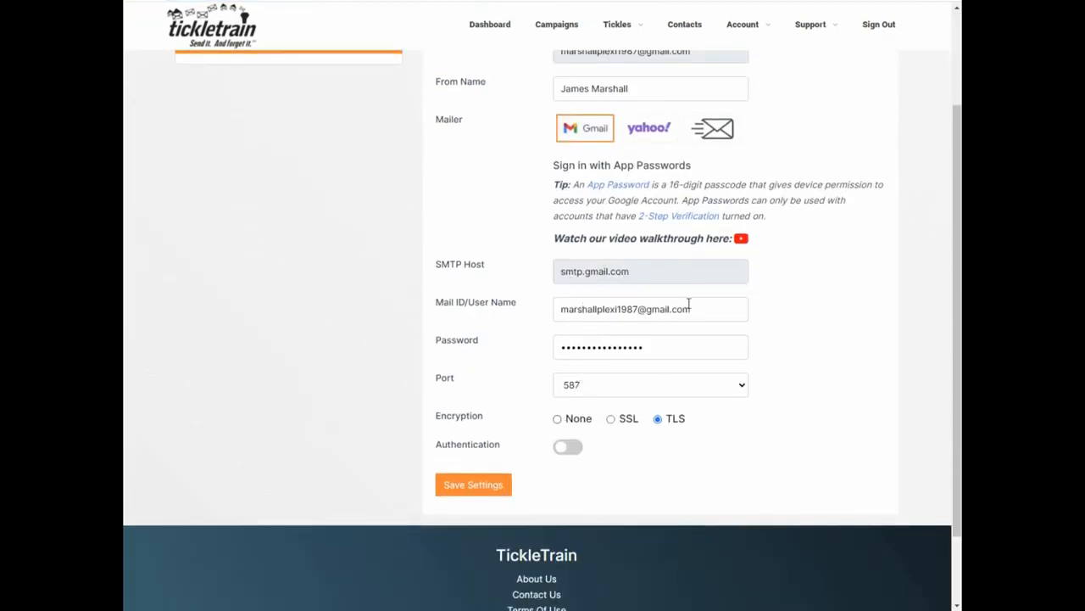
scroll(764, 407, "up", 1)
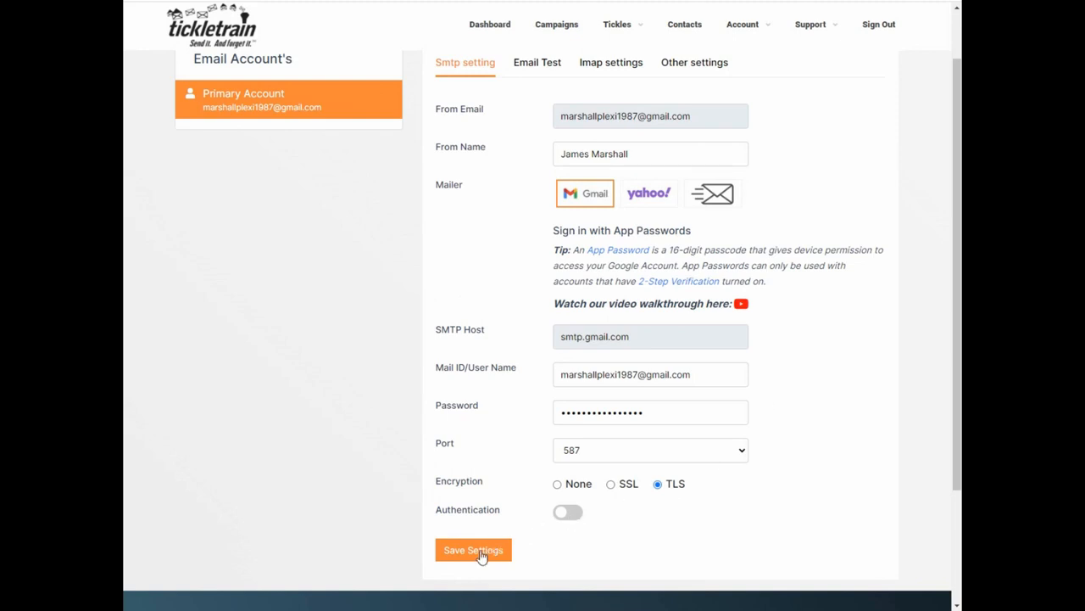
left_click(538, 63)
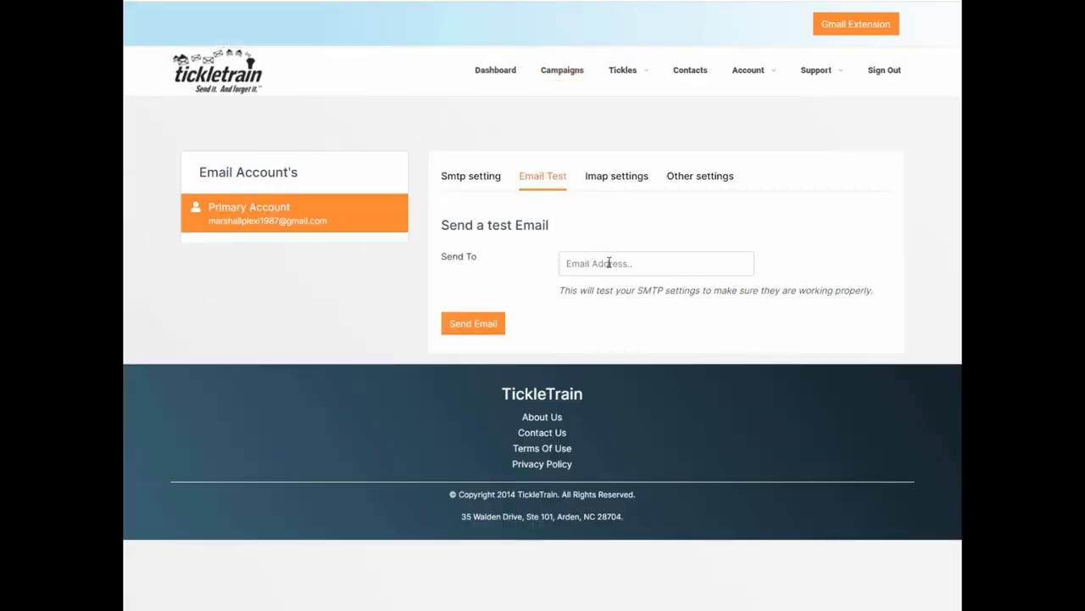
left_click(622, 178)
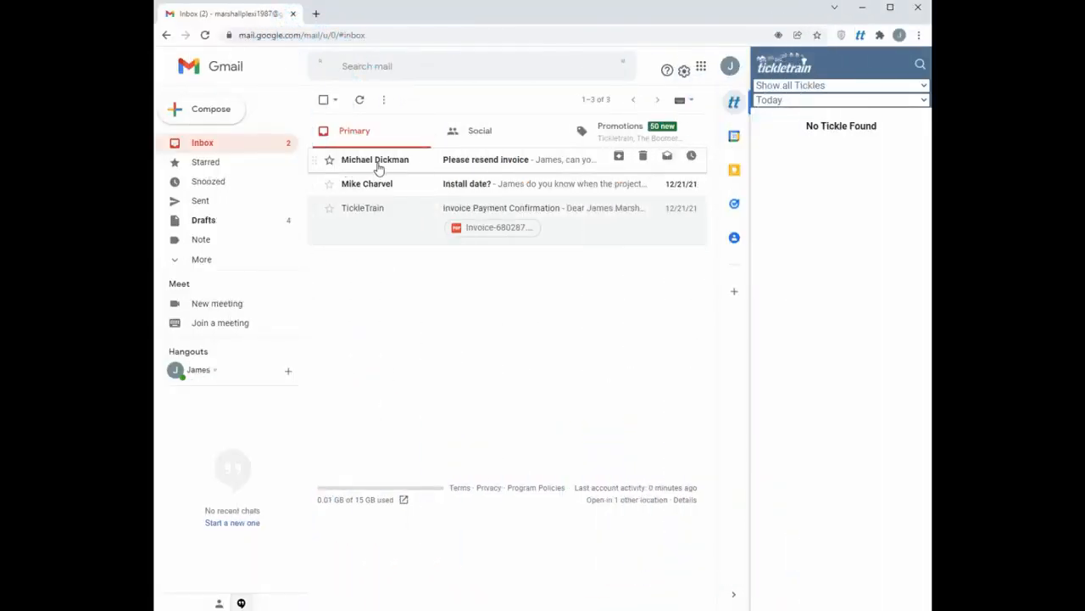
Switch to Gmail, open the "Please resend invoice" email and write the reply "Sure, I'll send it shortly."
mouse_move(424, 173)
left_click(557, 165)
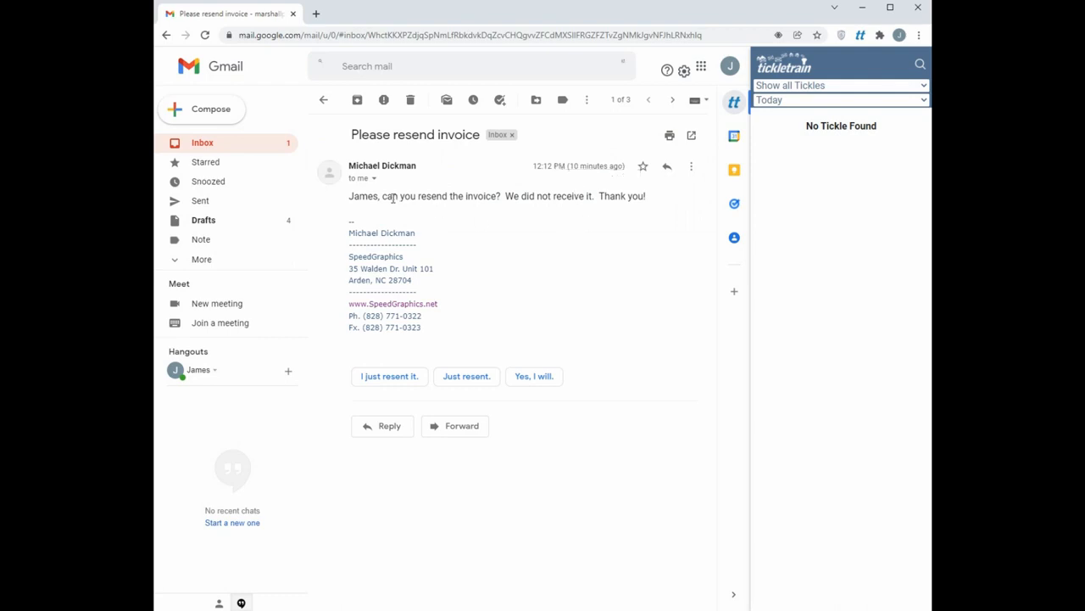
left_click(388, 426)
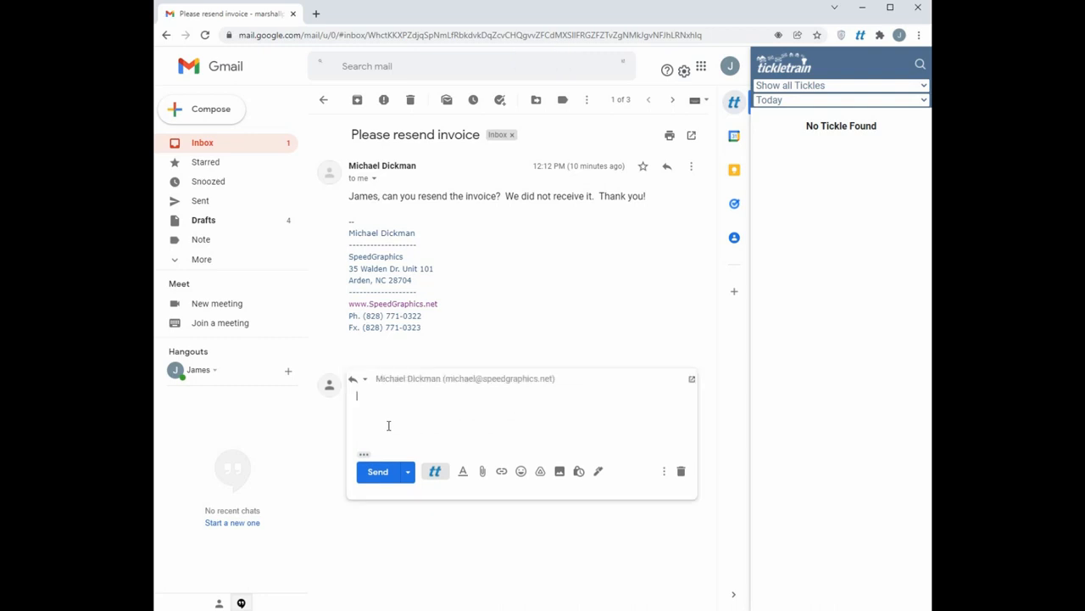
type("Sure, I'll send it shortly.")
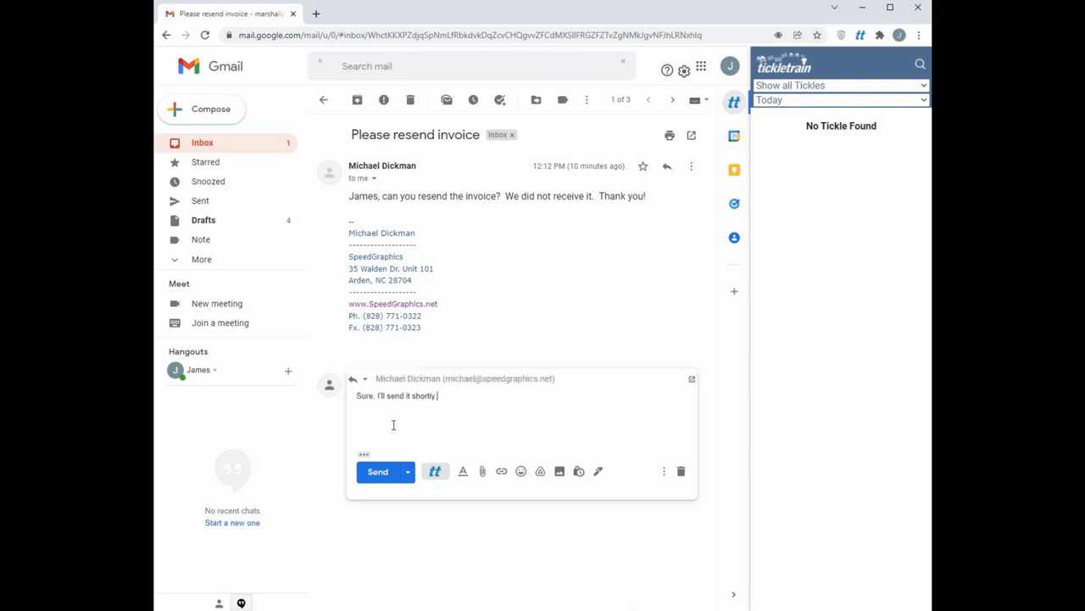
Add the worktask tickle to the invoice reply and send it
left_click(435, 473)
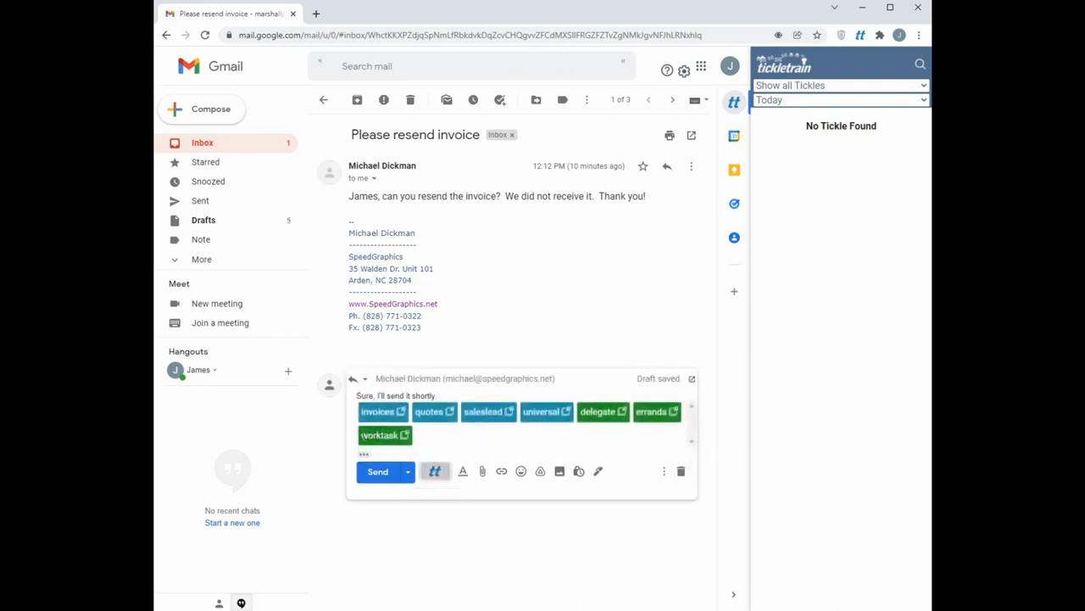
left_click(382, 436)
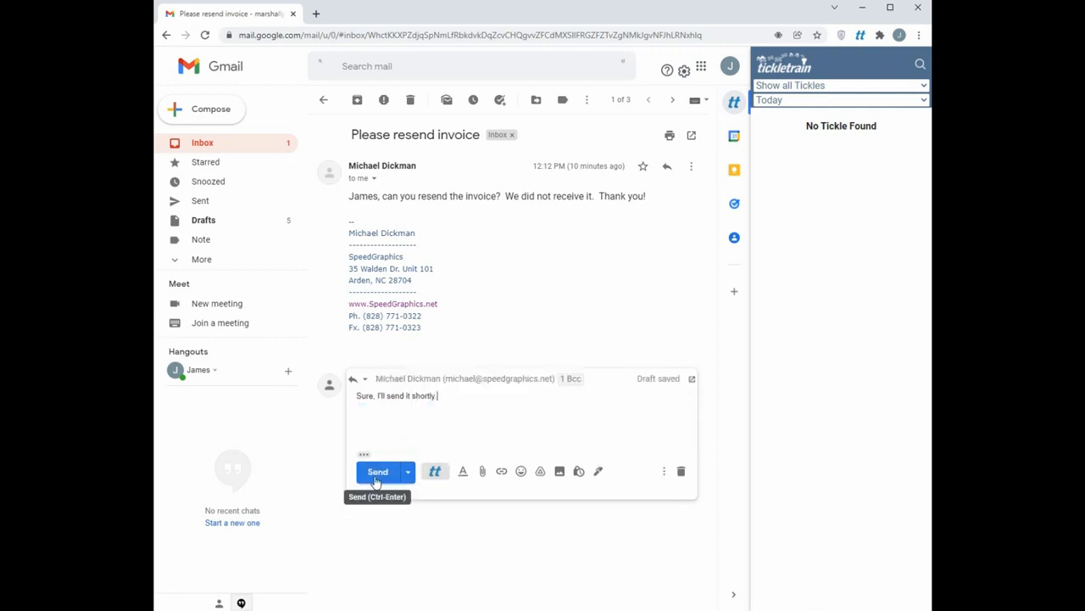
left_click(376, 473)
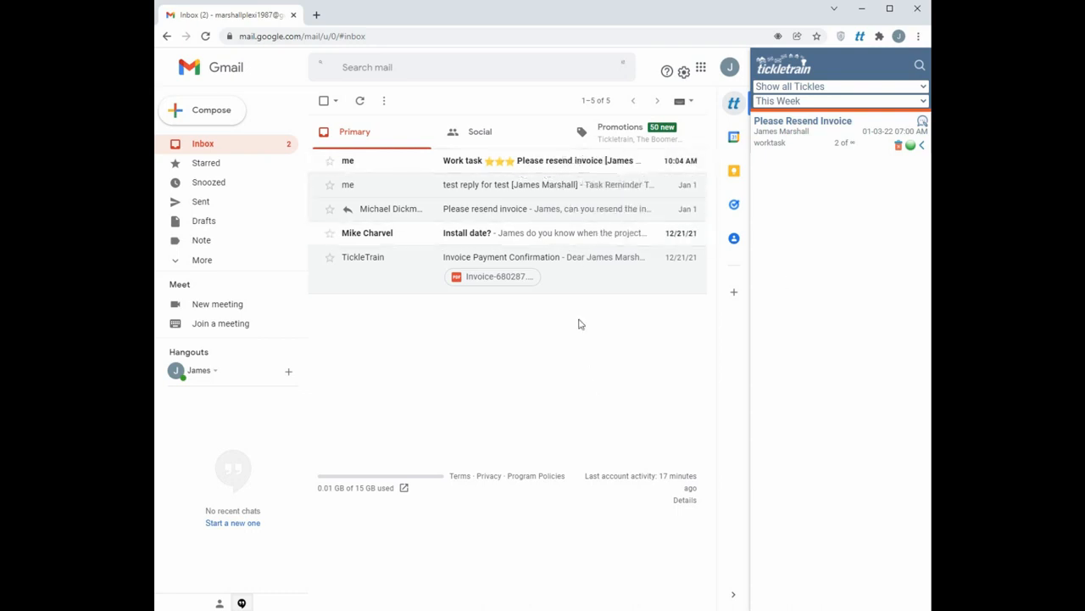
Open the "Work task" reminder for "Please resend invoice", reschedule it with the 2D option and close the confirmation page
left_click(552, 163)
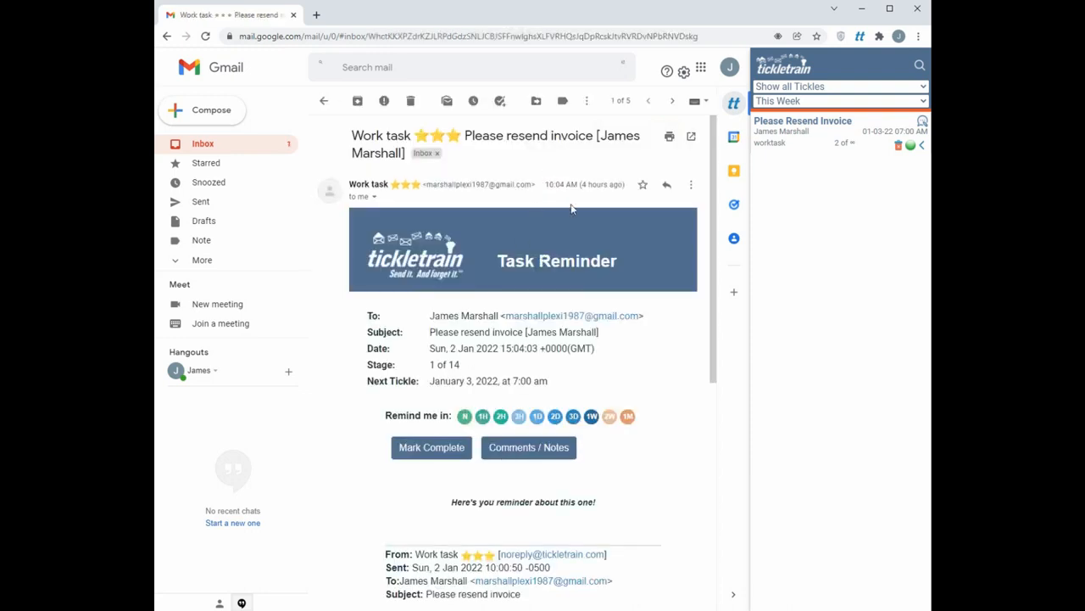
left_click(323, 101)
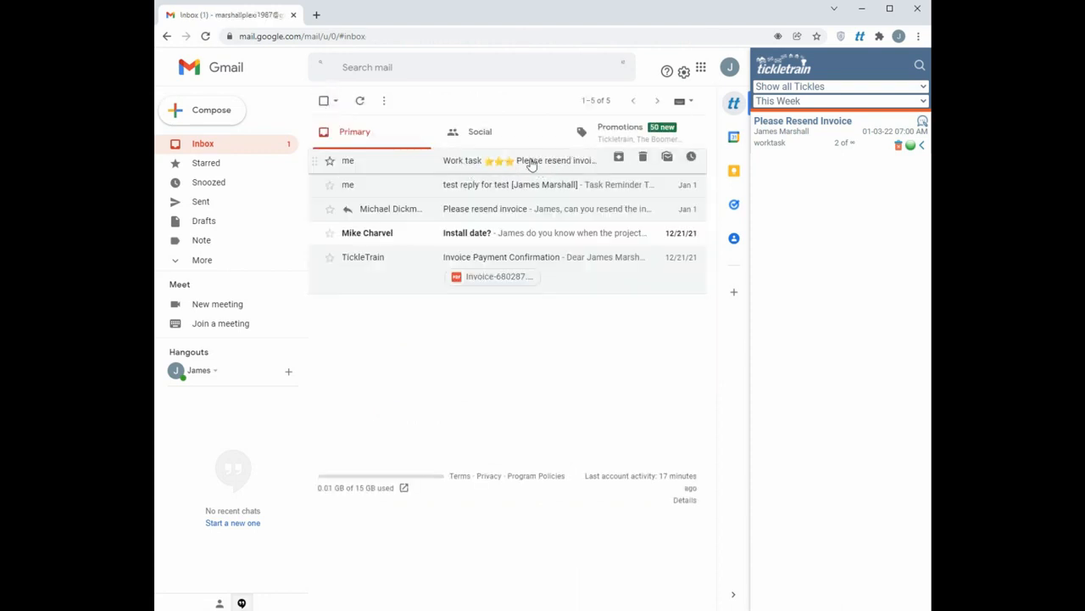
left_click(517, 169)
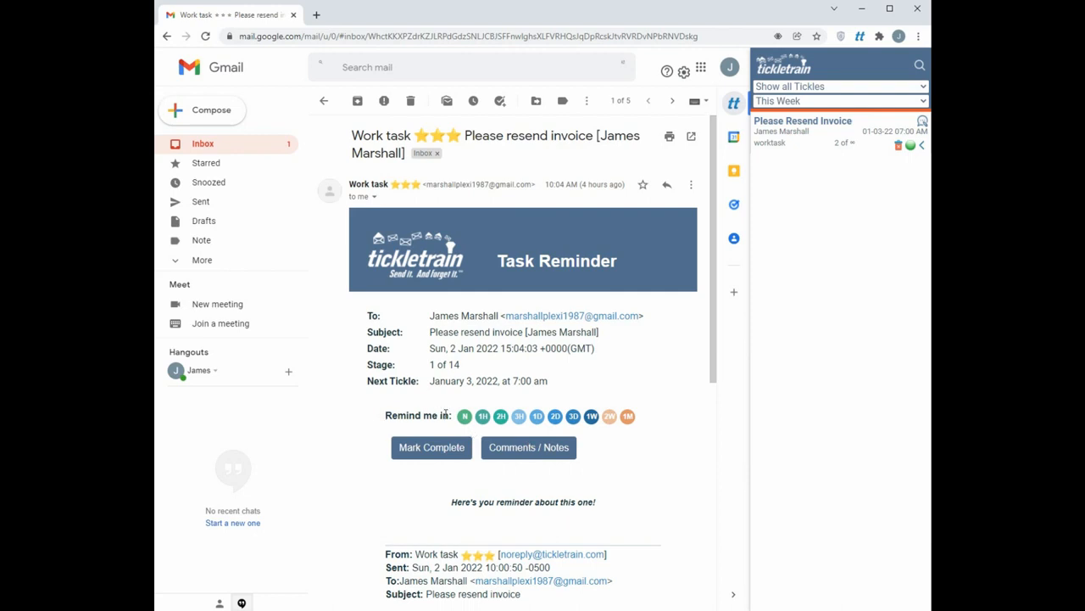
left_click(556, 416)
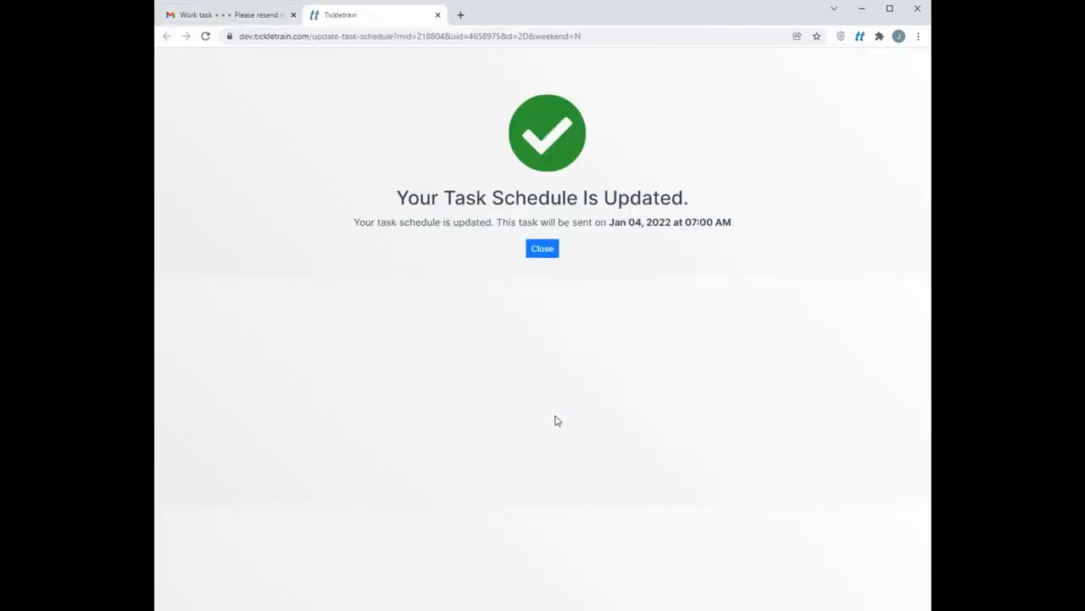
left_click(542, 249)
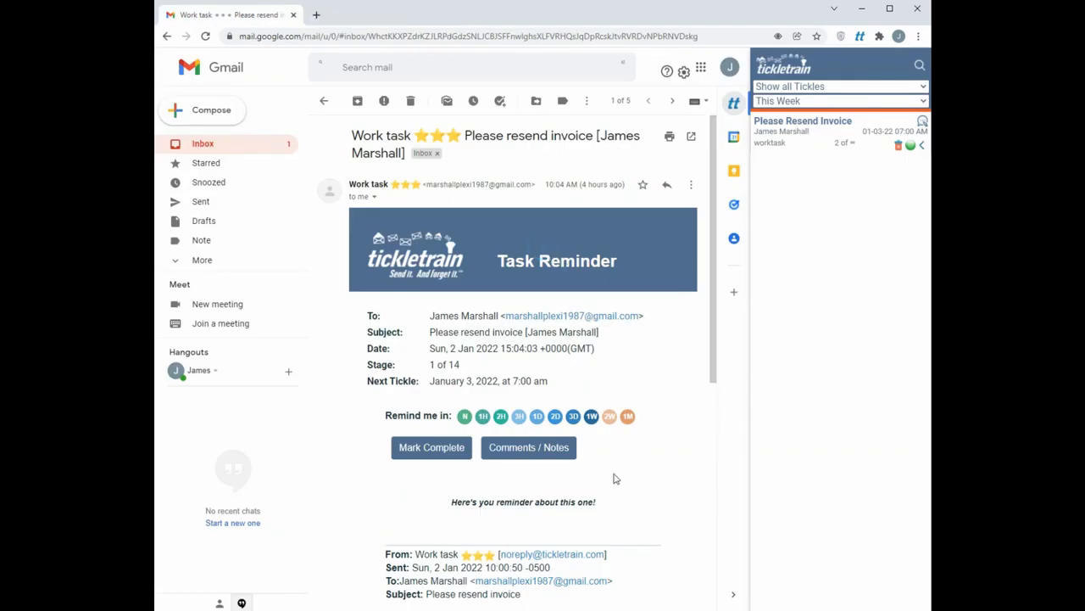
Open the invoice task's comments and notes page, examine its file upload and comment sections, and close it
left_click(524, 448)
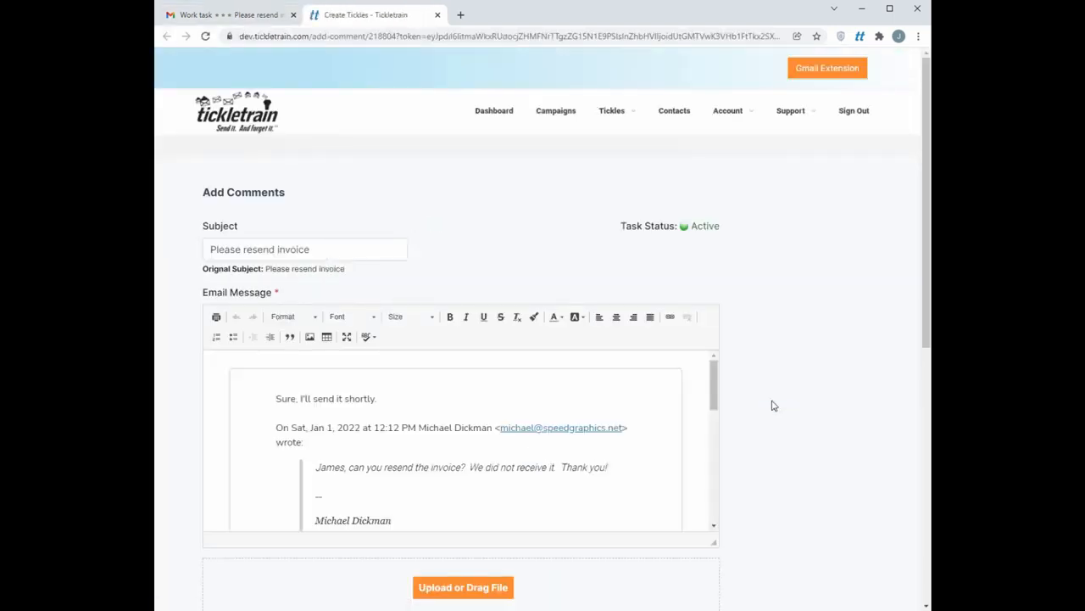
scroll(772, 407, "down", 3)
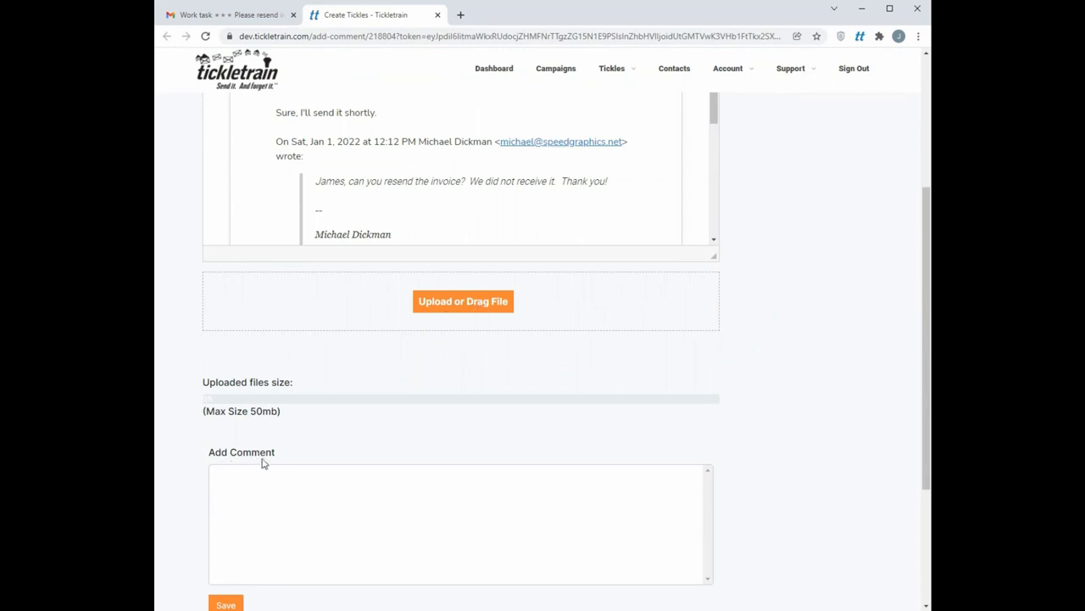
scroll(332, 443, "down", 1)
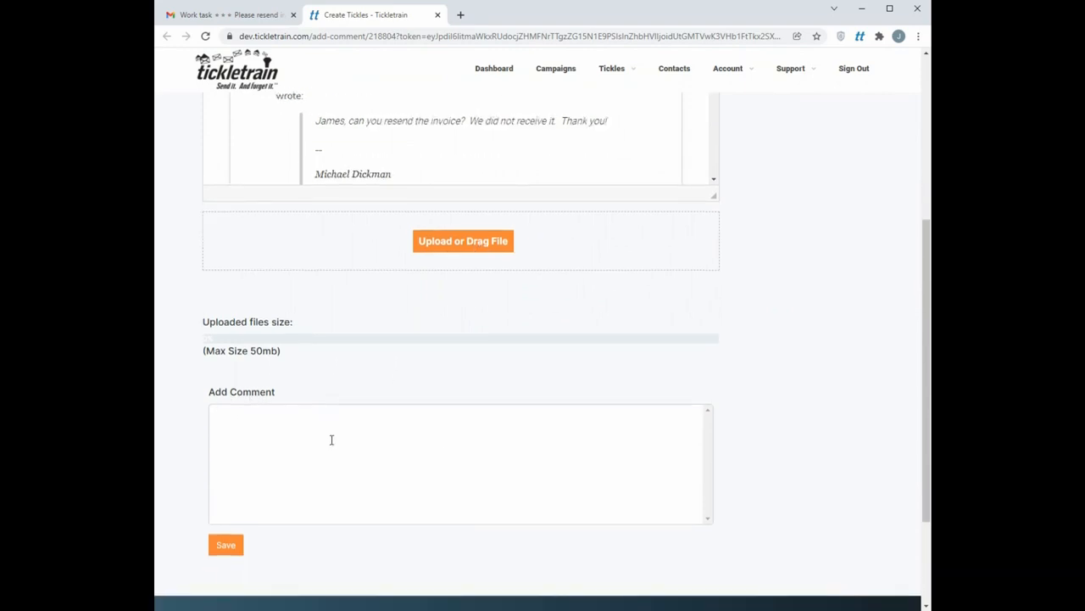
left_click(438, 15)
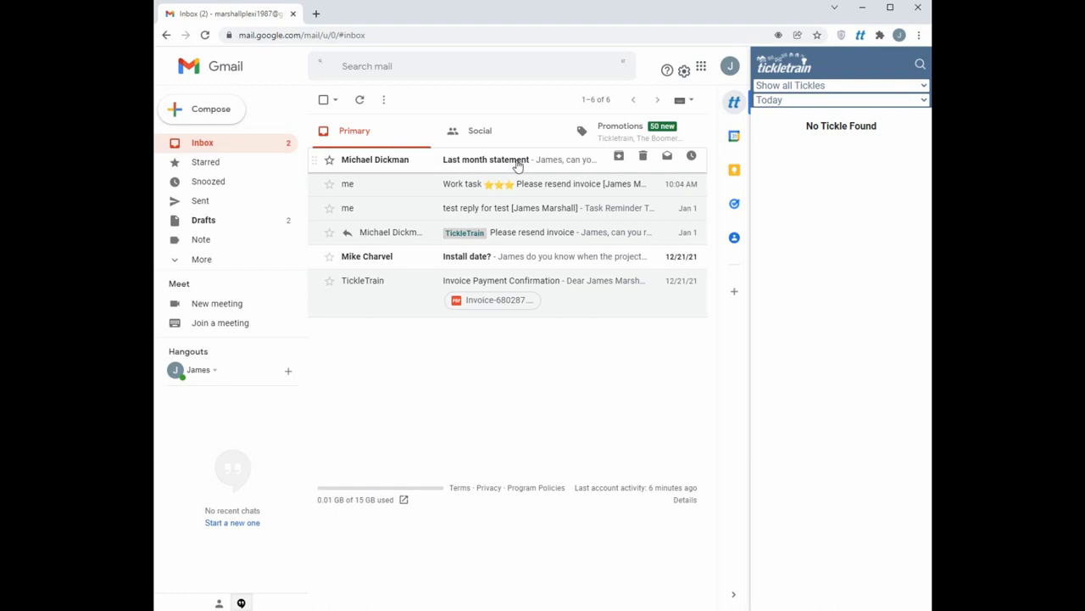
Open the "Last month statement" email, start a reply and add the colleague as a Cc recipient
left_click(517, 165)
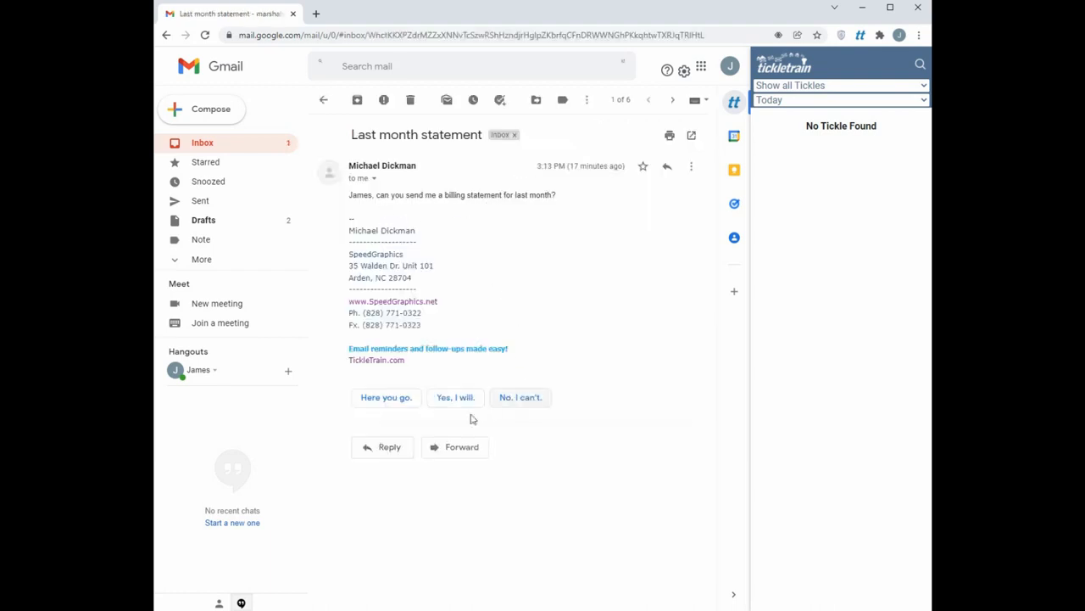
left_click(396, 447)
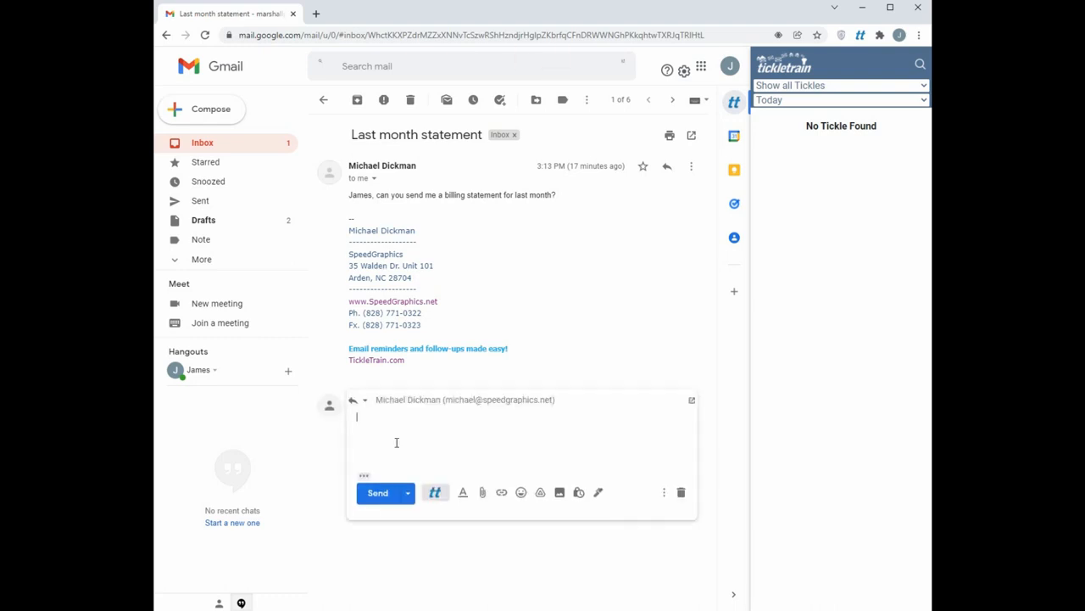
left_click(434, 398)
left_click(658, 401)
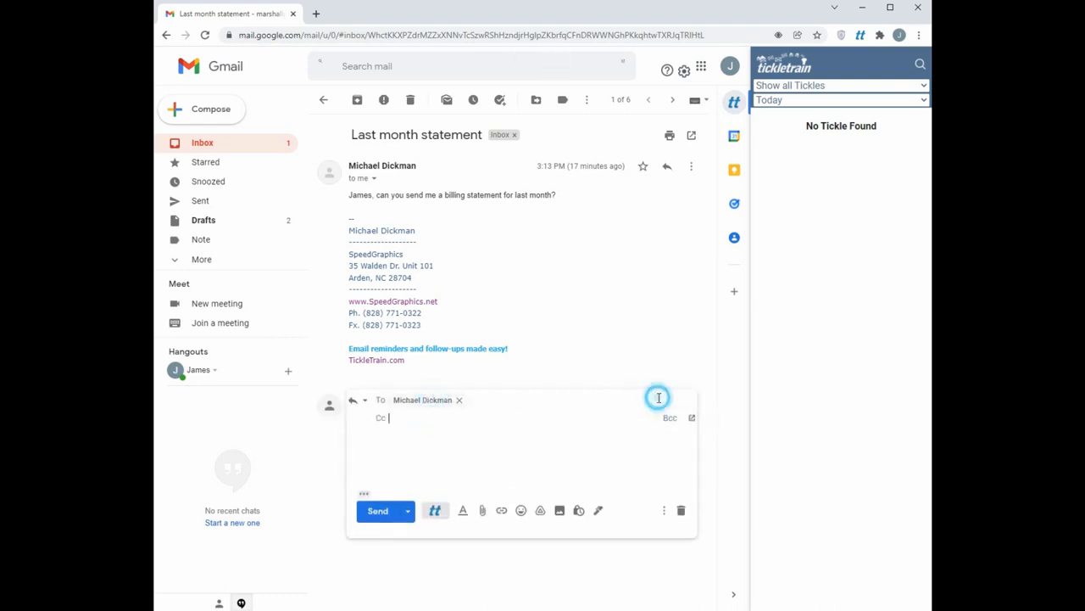
type("ter")
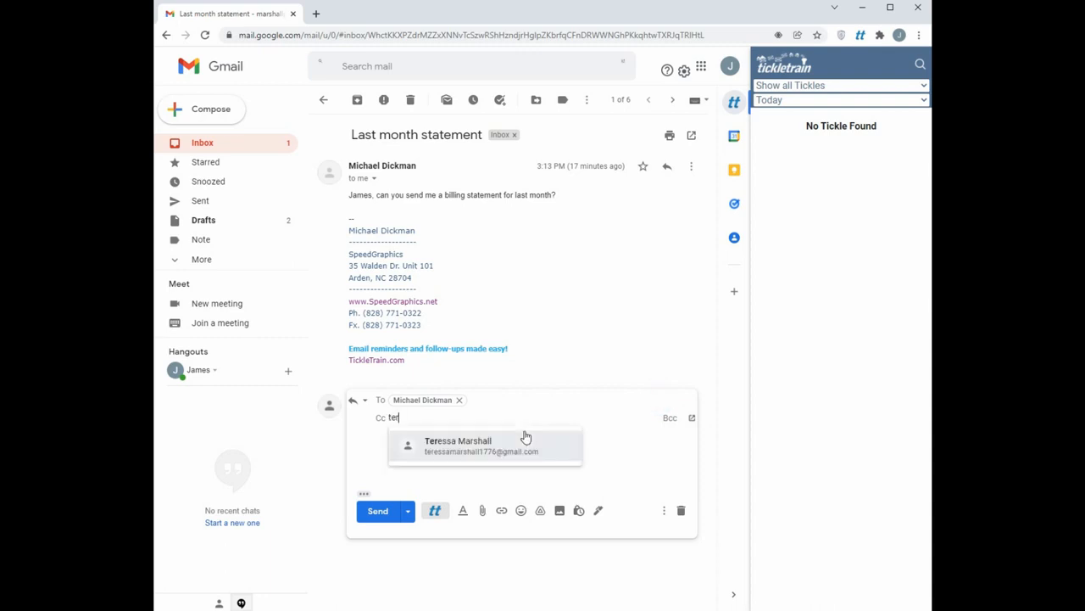
left_click(473, 445)
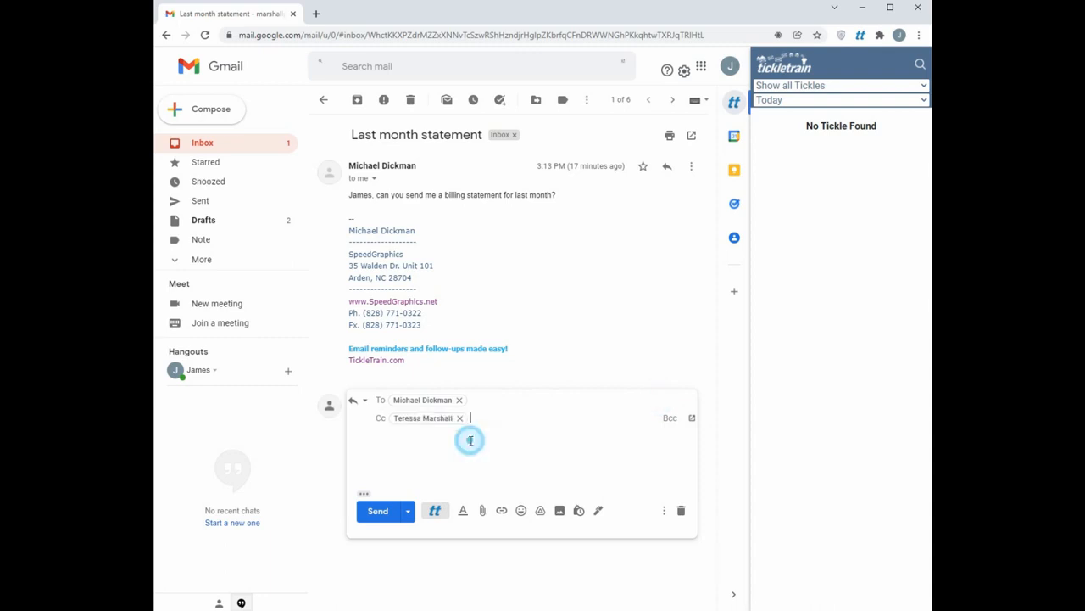
Write a reply saying "Sure" to the sender by name and asking the colleague by name, "can you send this over please?"
left_click(398, 440)
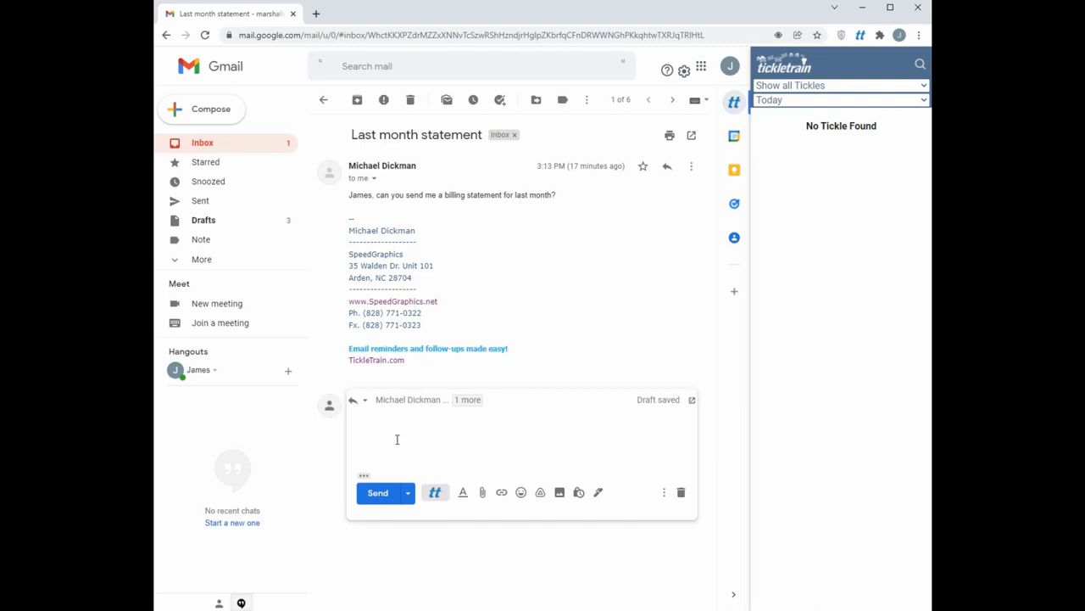
type("Sure Michael")
key("Return")
key("Return")
type("Teressa, can you send this over please?")
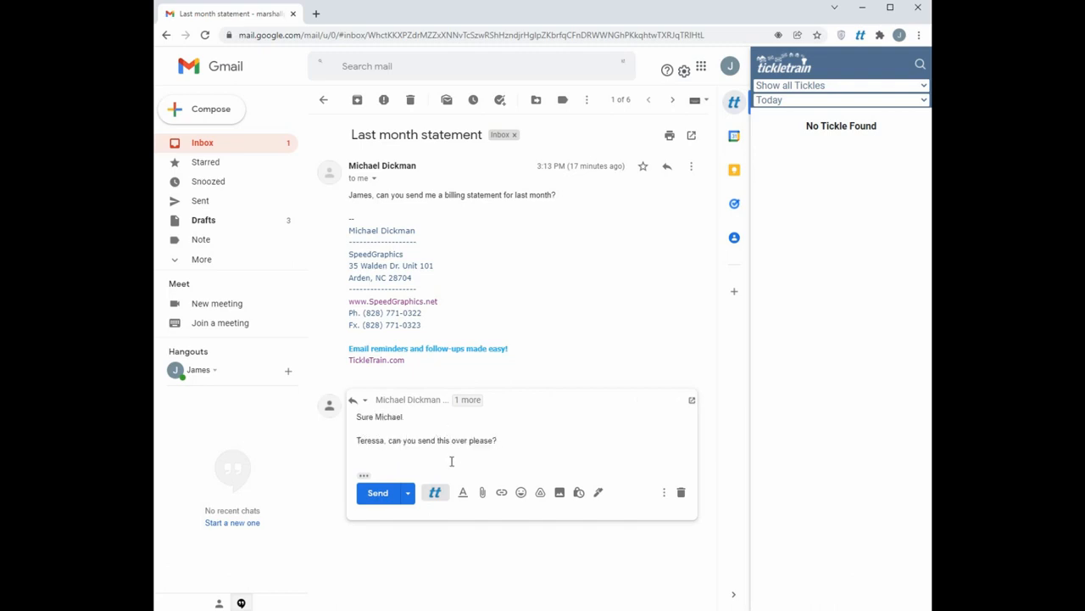
Add the delegate tickle to the "Last month statement" reply and send it
left_click(435, 492)
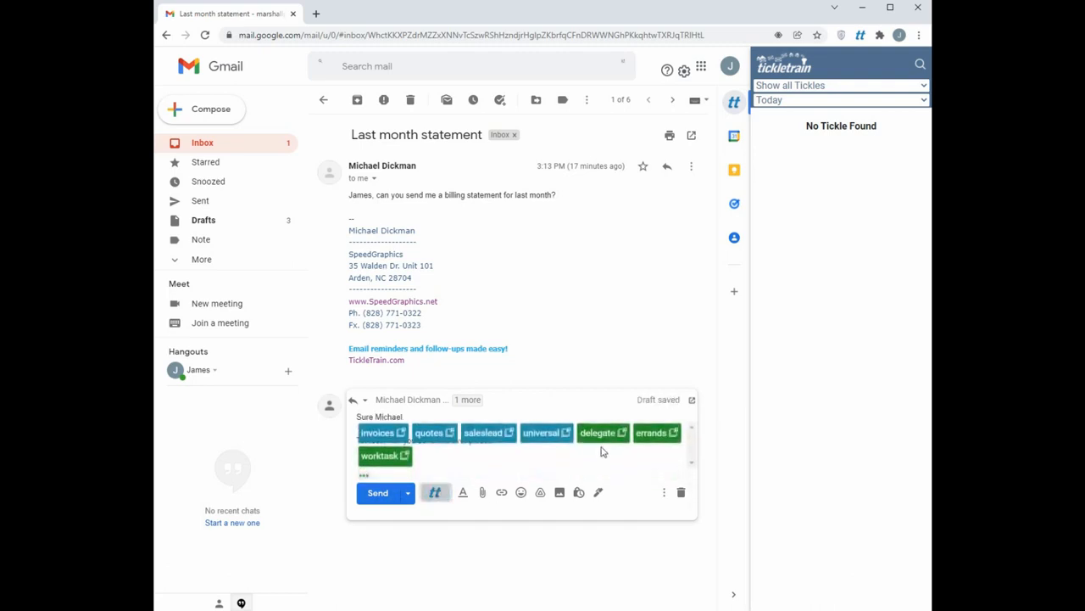
left_click(597, 432)
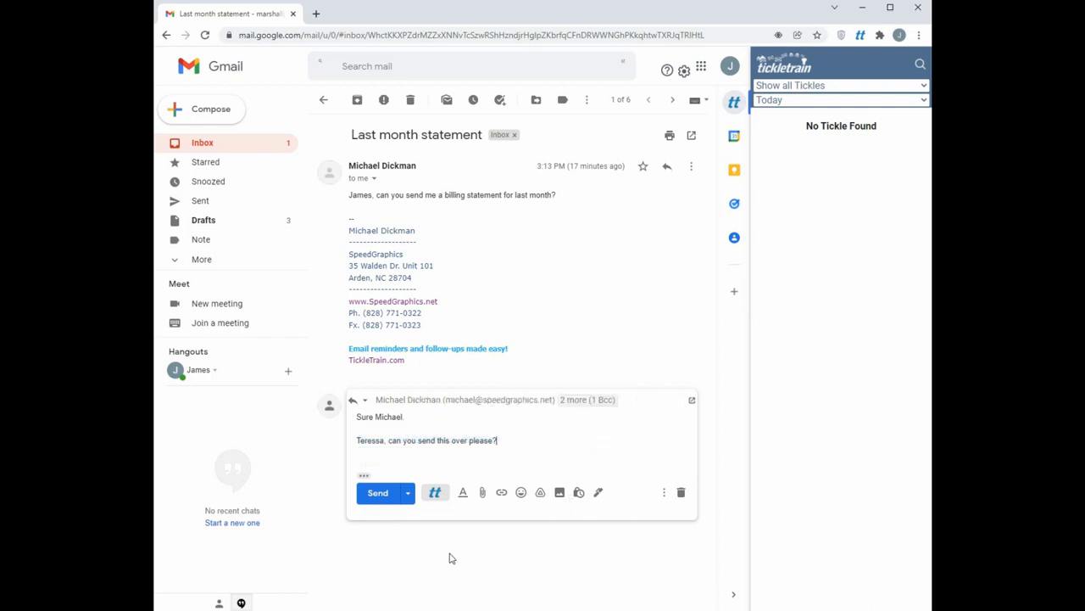
left_click(378, 495)
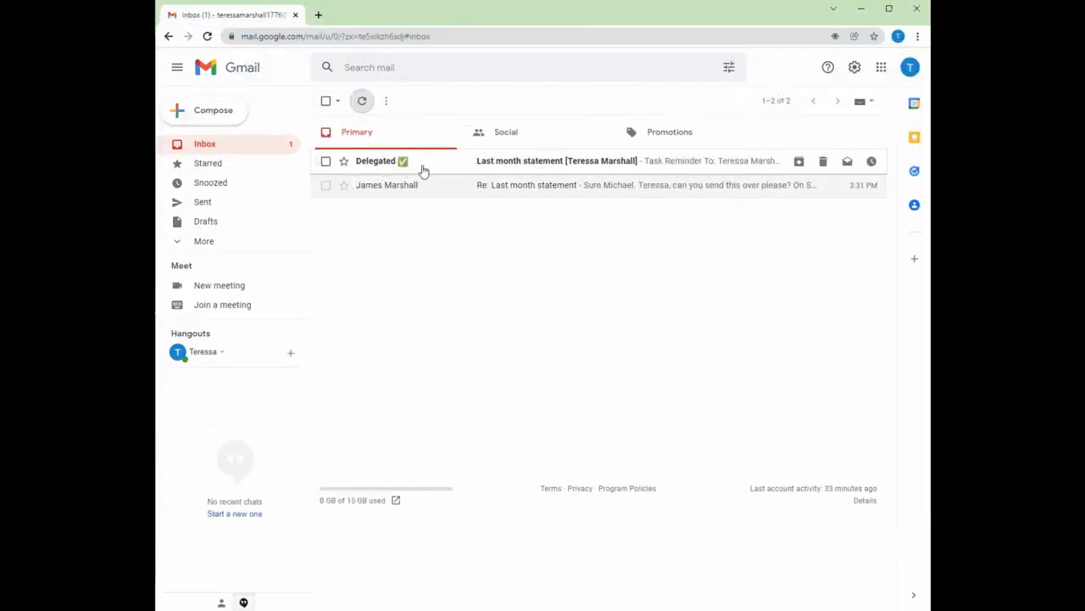
From the delegated "Last month statement" reminder, save the comment "I need to to get a couple of invoice numbers from you- some are not marked."
left_click(517, 165)
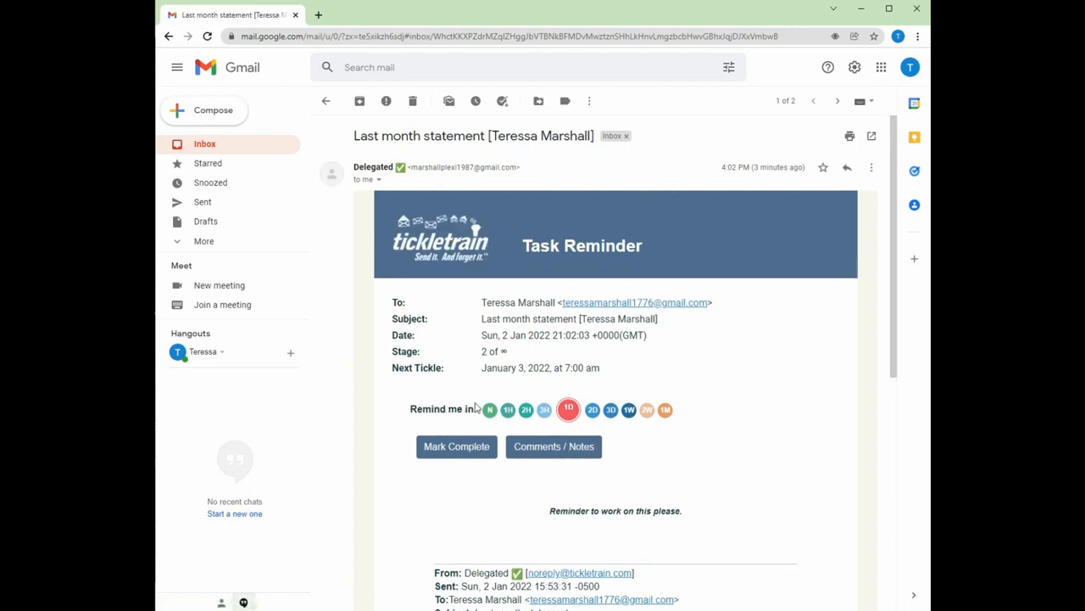
left_click(552, 446)
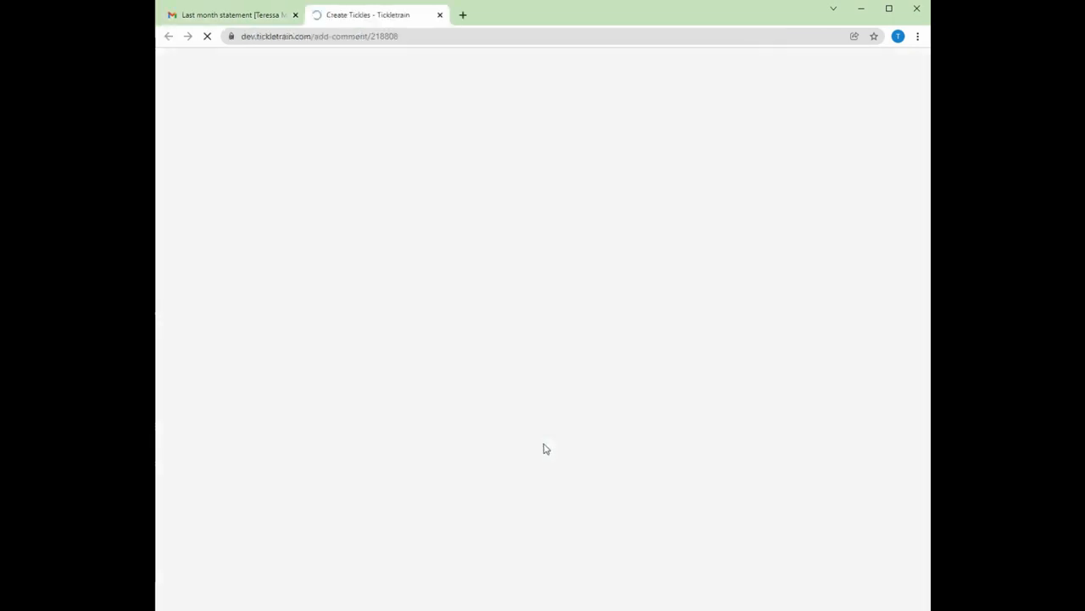
scroll(759, 441, "down", 5)
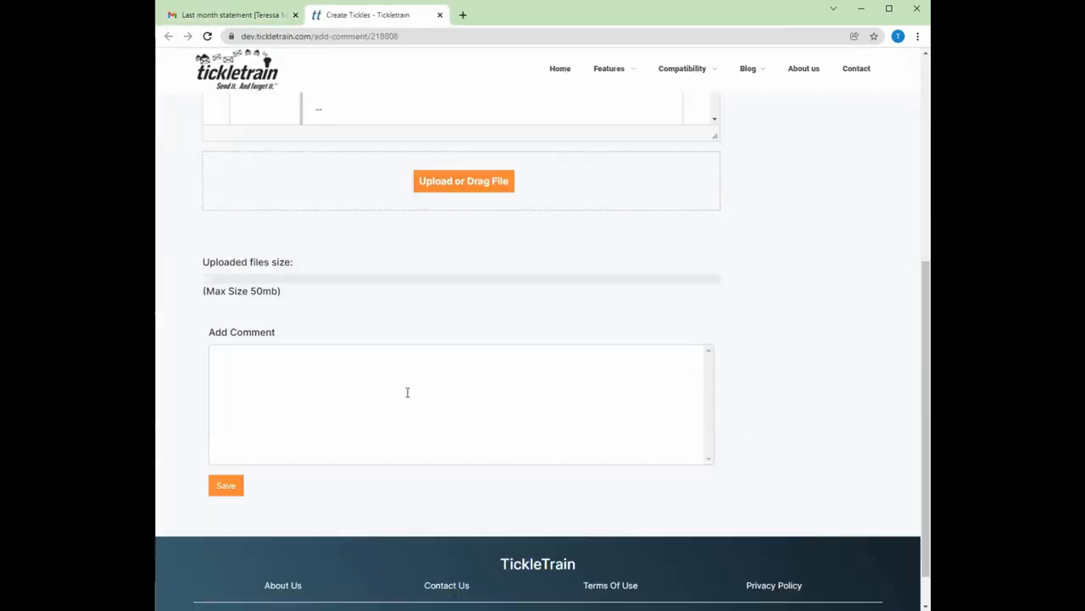
left_click(407, 391)
type("I need to to get a couple of invoice numbers from you- some are not marked.")
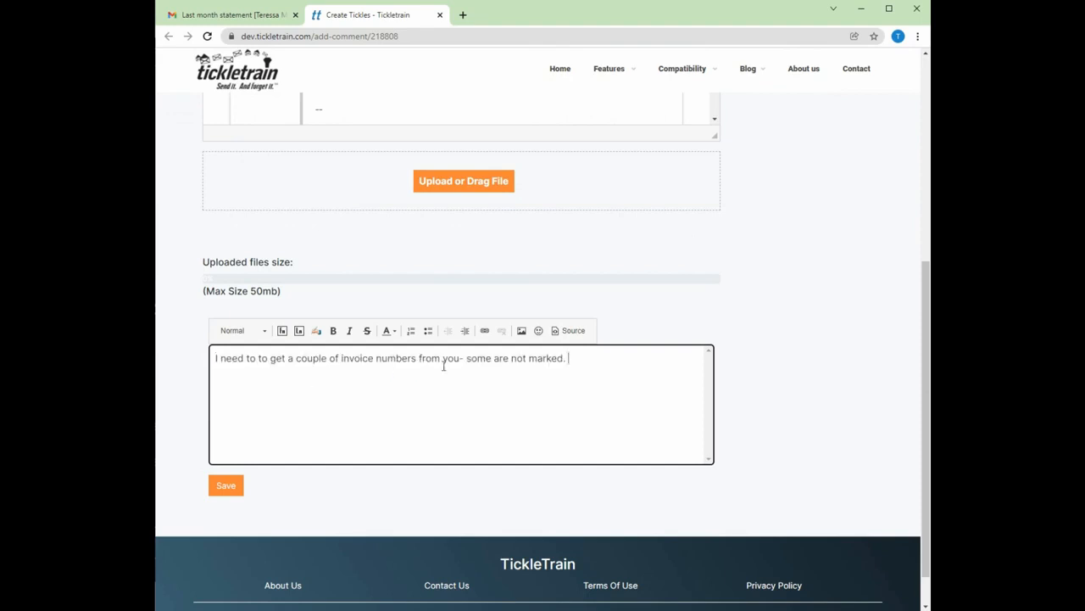
left_click(225, 485)
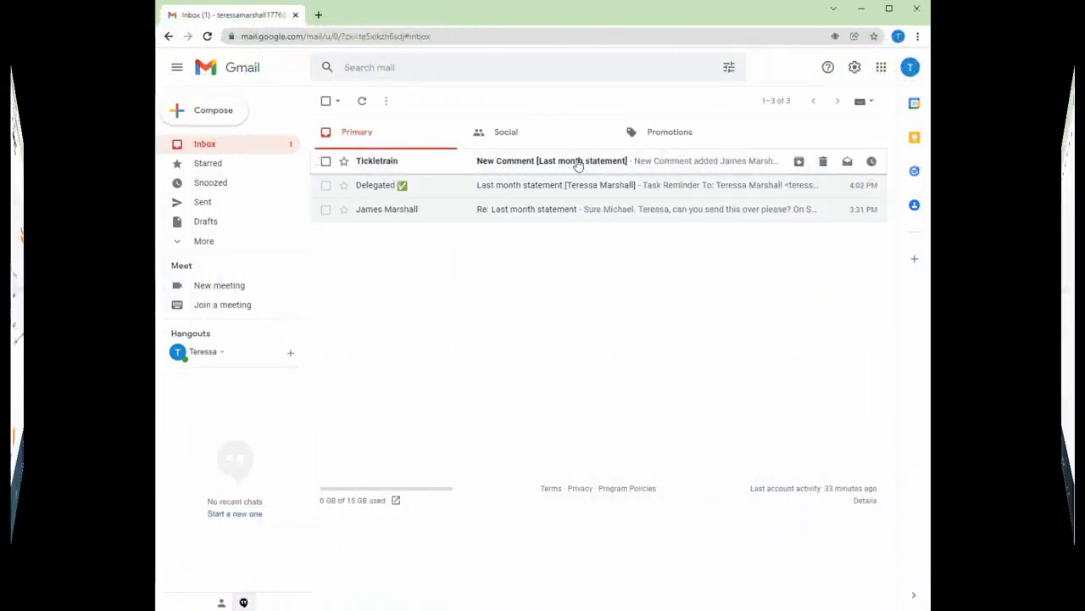
Open the "New Comment [Last month statement]" notification and view the task's comments and notes page
left_click(585, 161)
left_click(798, 412)
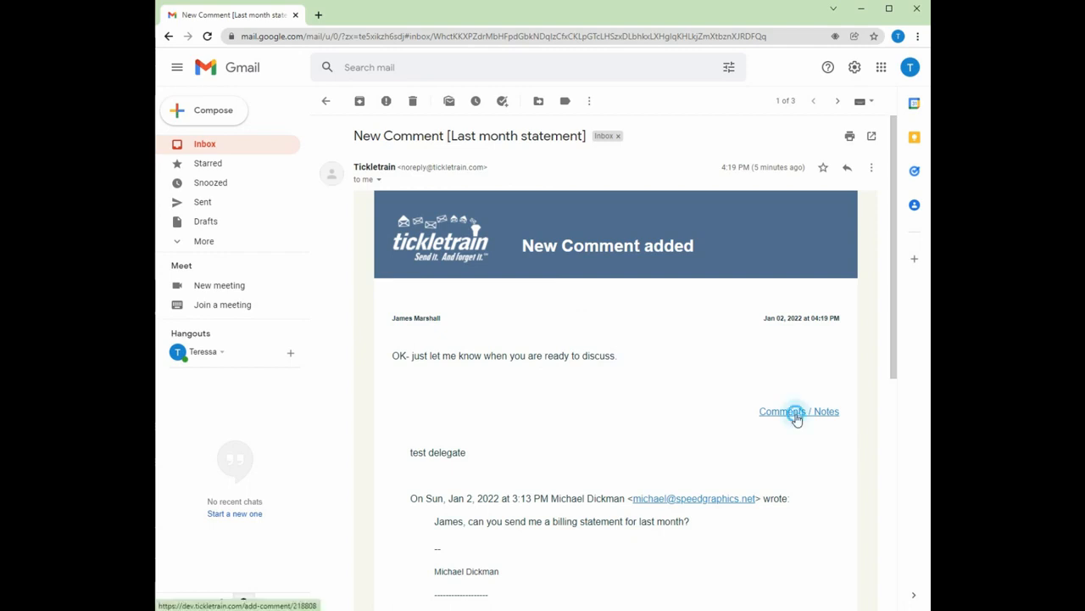
scroll(626, 461, "down", 5)
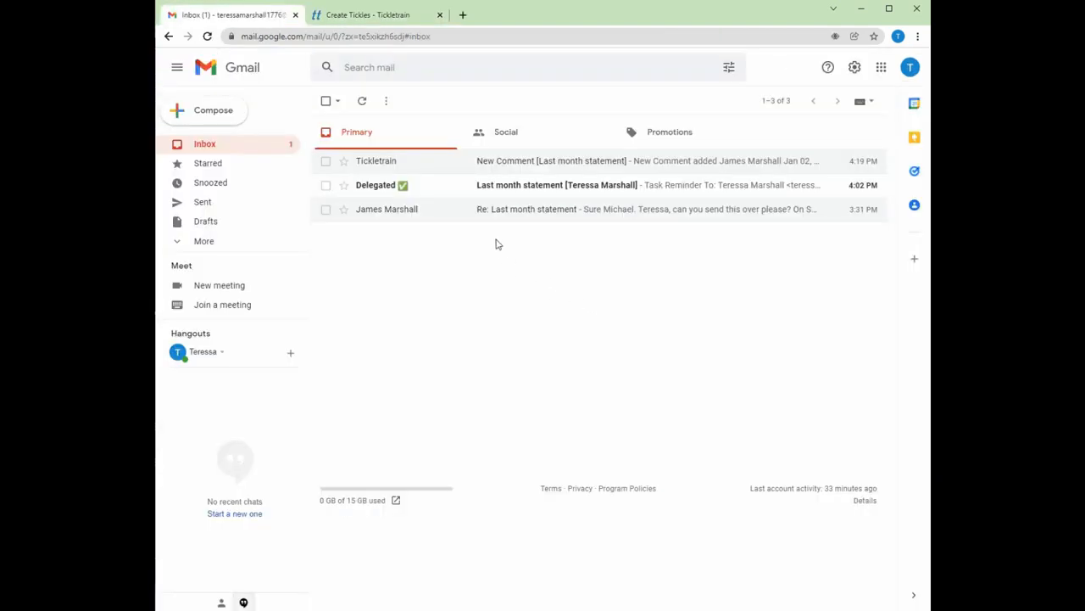
Open the delegated "Last month statement" reminder email and mark the task complete
left_click(494, 185)
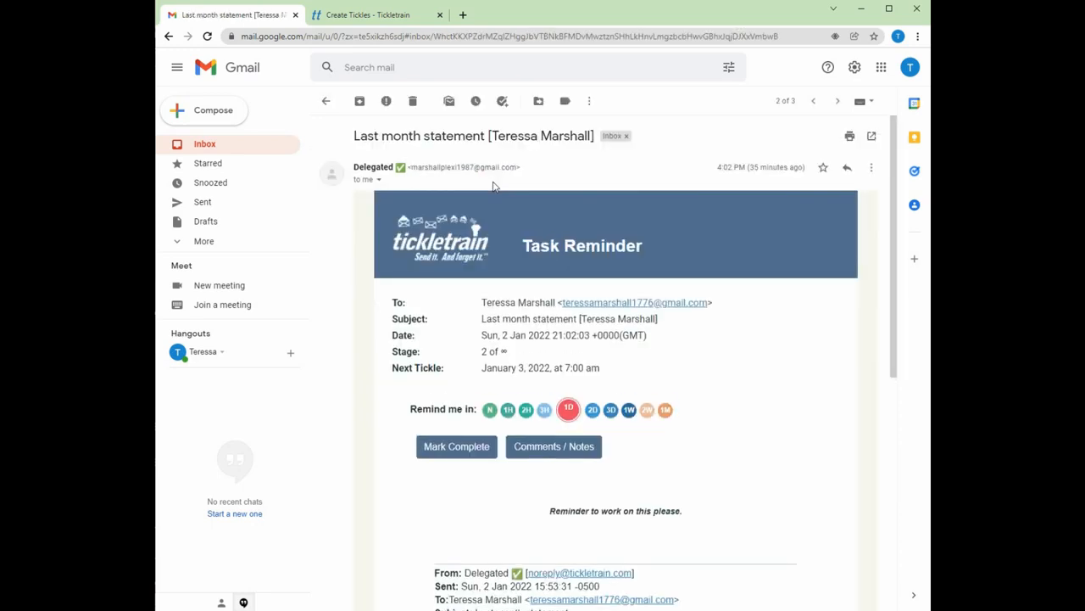
left_click(461, 448)
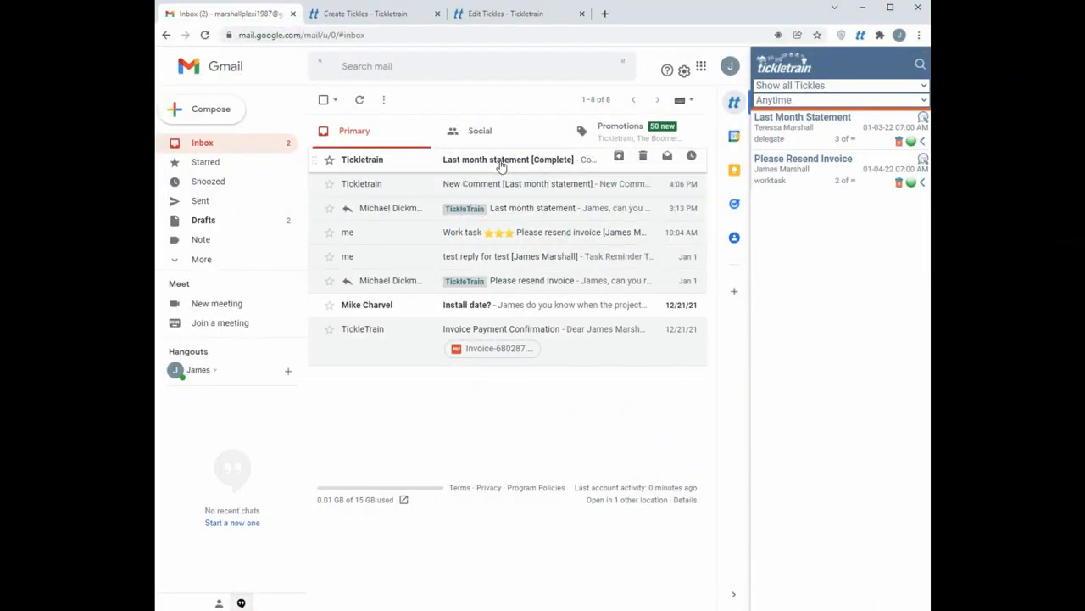
Open the comments page from the "Last month statement" completion email, select the Paused task status and paste in a new comment
left_click(523, 161)
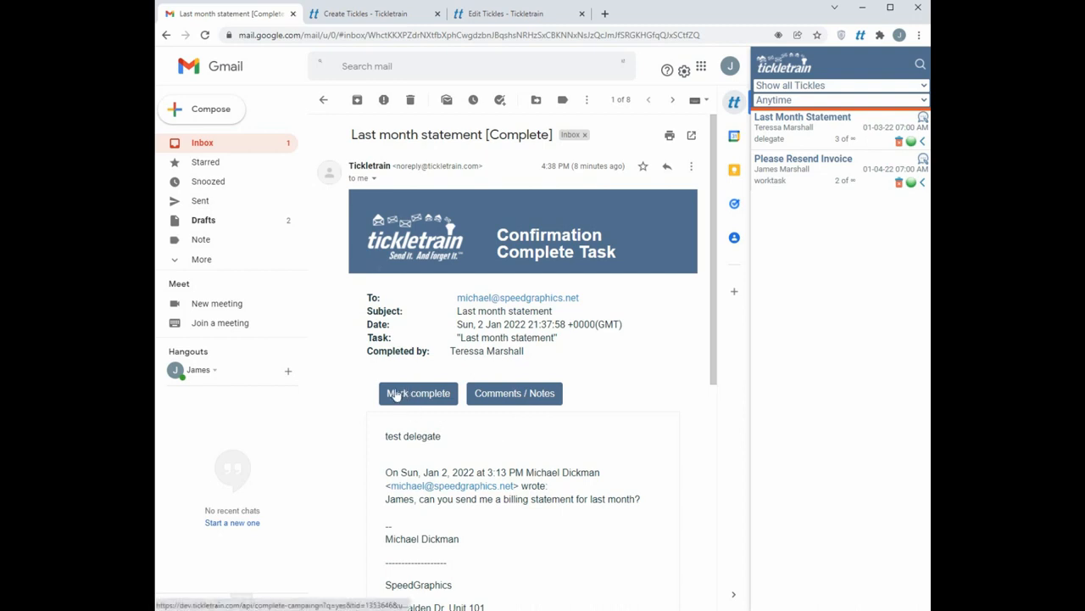
left_click(508, 394)
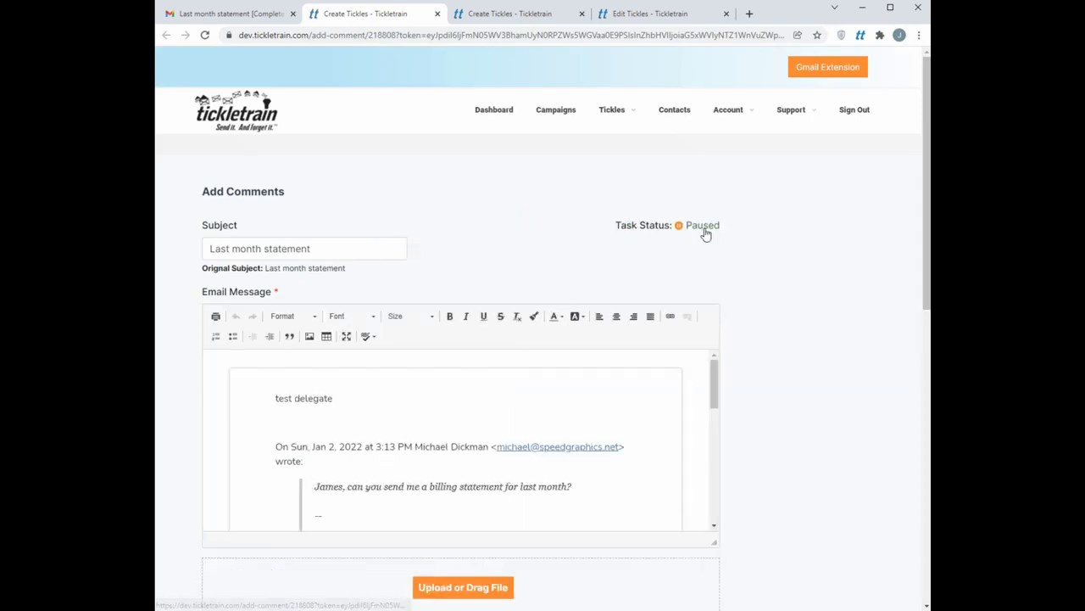
left_click(704, 227)
scroll(424, 343, "down", 6)
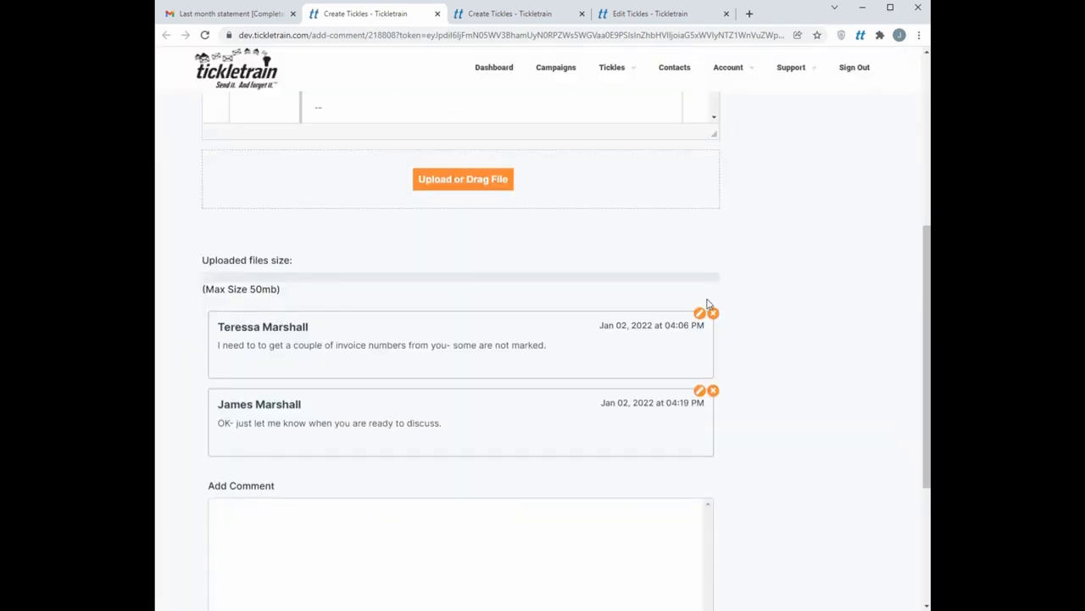
left_click(424, 342)
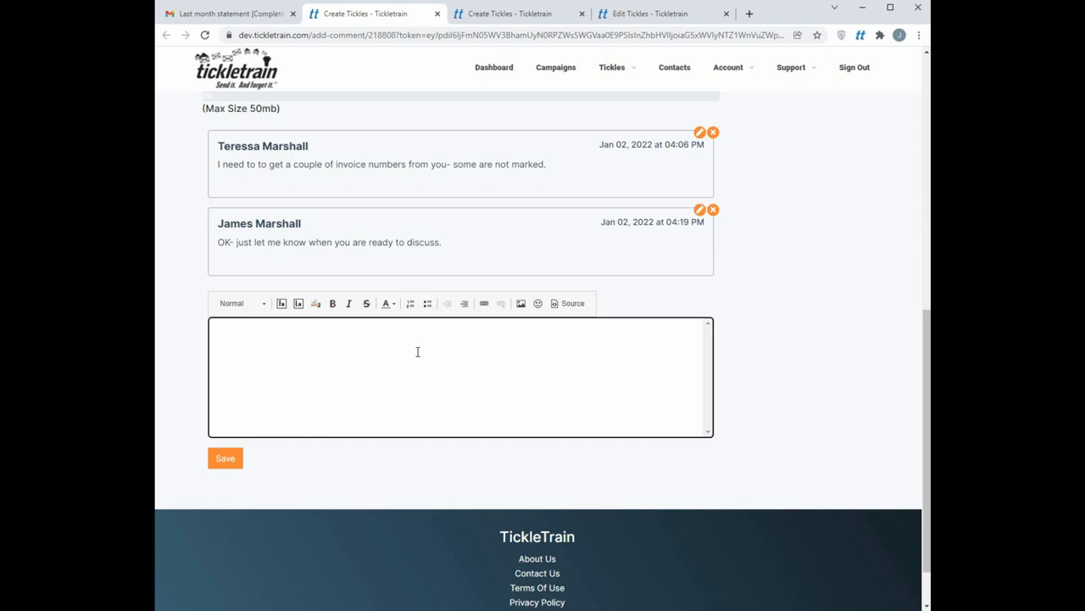
key("ctrl+v")
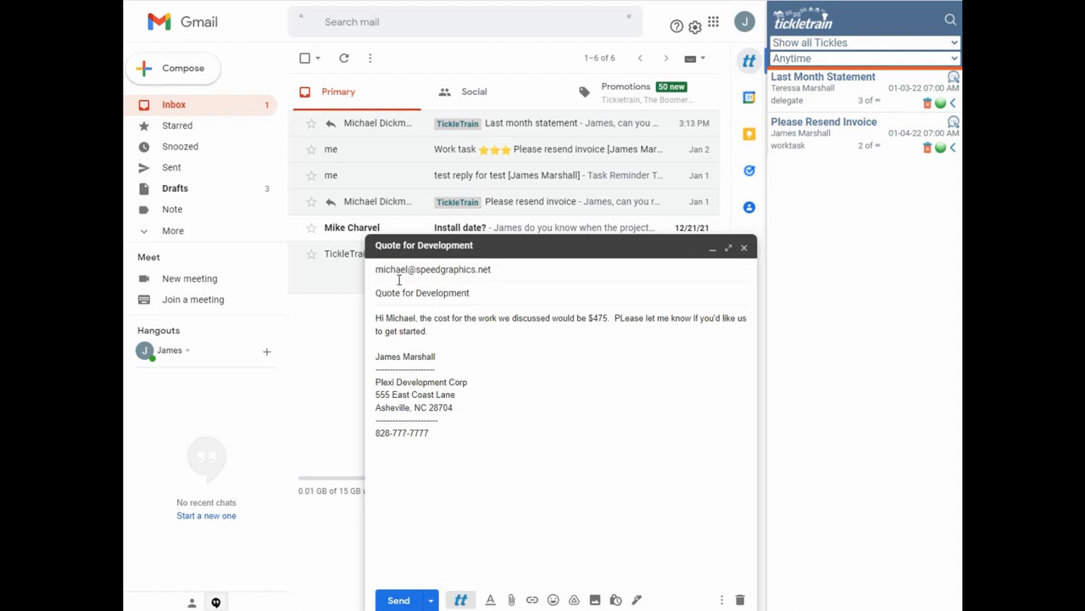
Add the quotes tickle to the "Quote for Development" email and send it
mouse_move(469, 268)
left_click(460, 600)
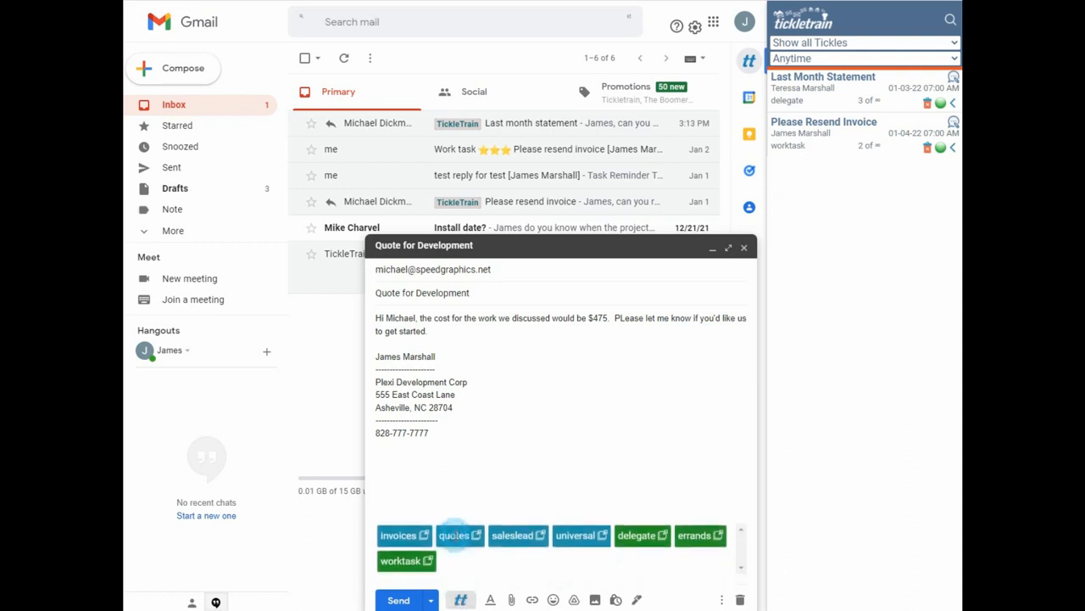
left_click(454, 535)
left_click(402, 599)
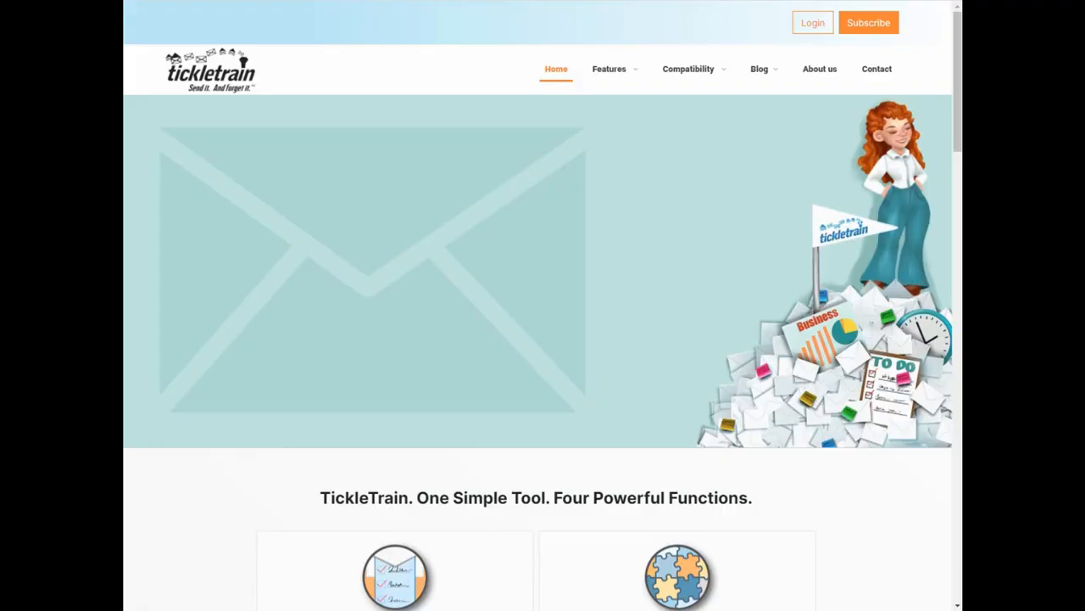
Sign in to the TickleTrain website and open the quotes follow-up tickle for editing
left_click(811, 23)
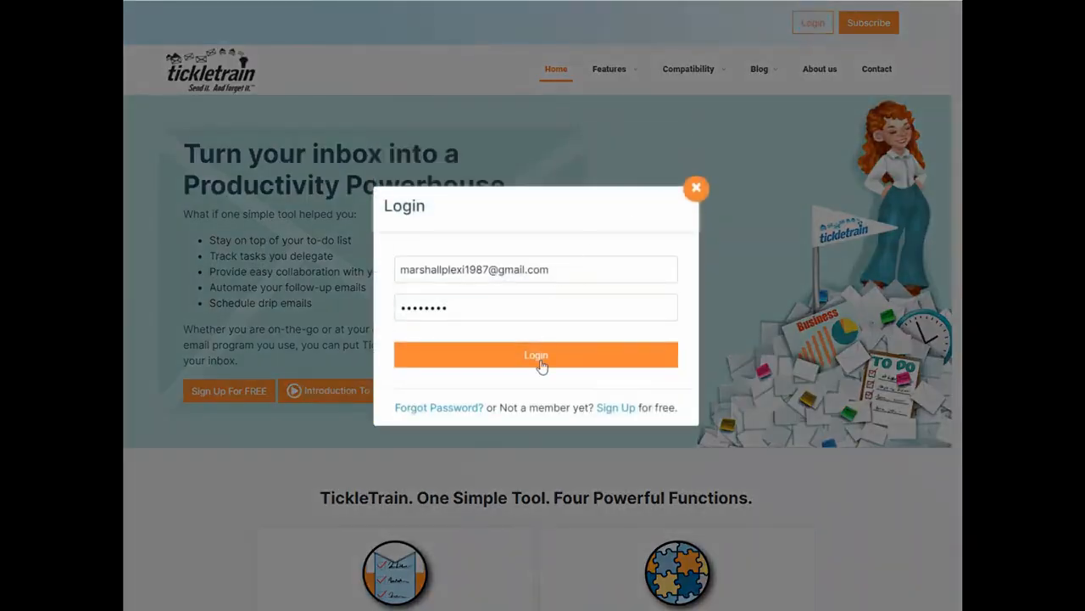
left_click(541, 362)
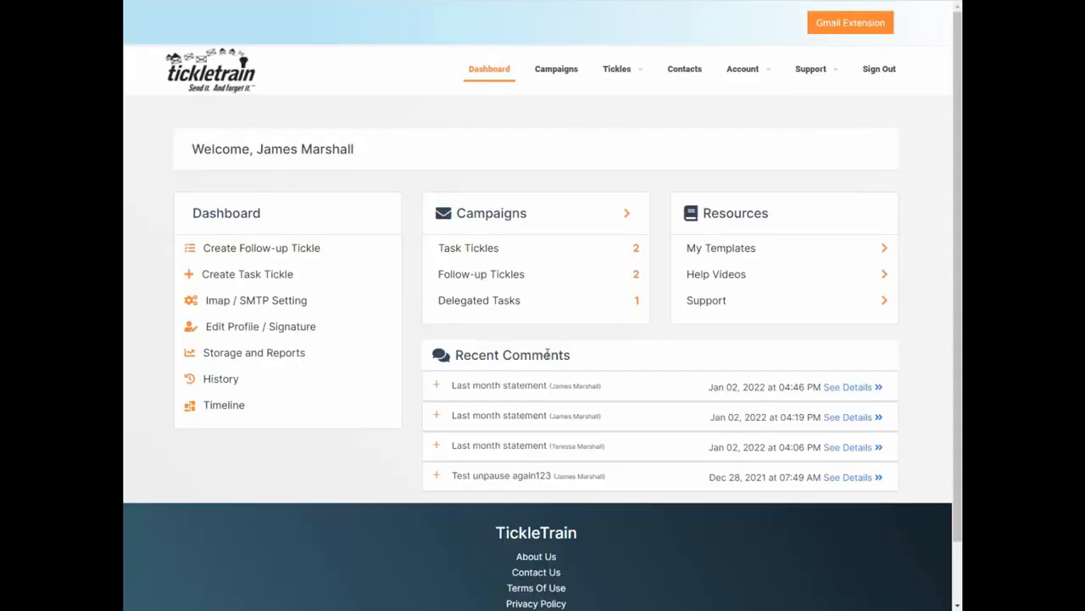
mouse_move(611, 76)
left_click(614, 108)
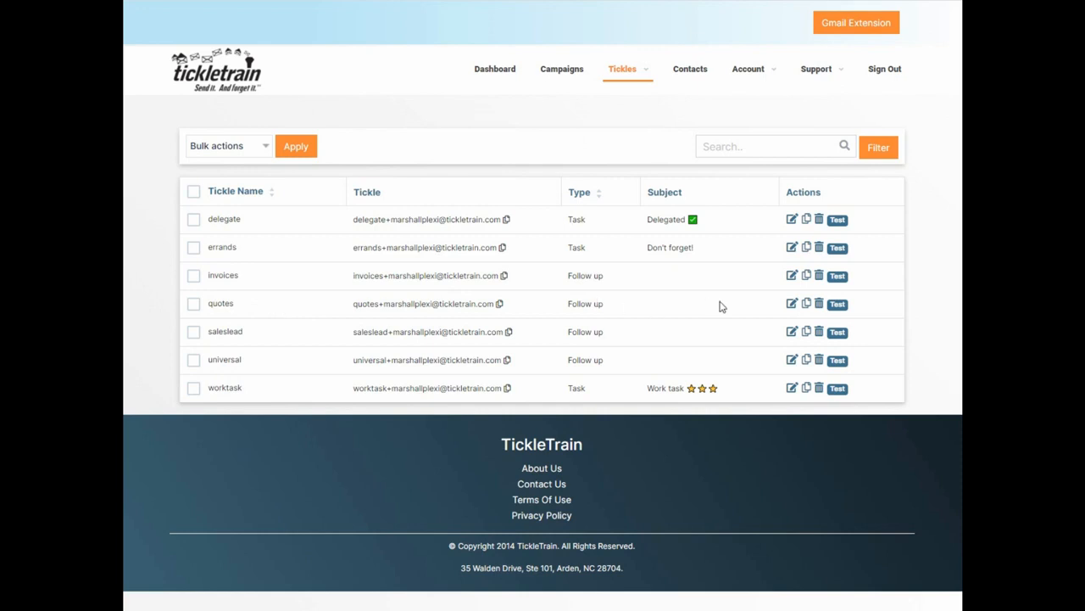
left_click(792, 304)
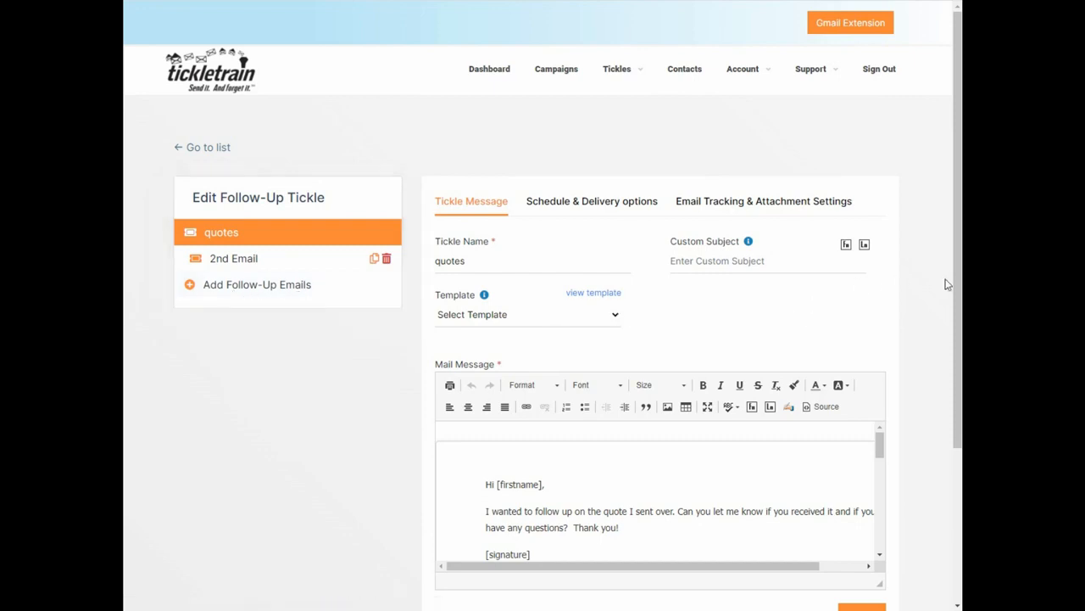
Read through the mail message of the quotes follow-up tickle
left_click_drag(957, 289, 955, 339)
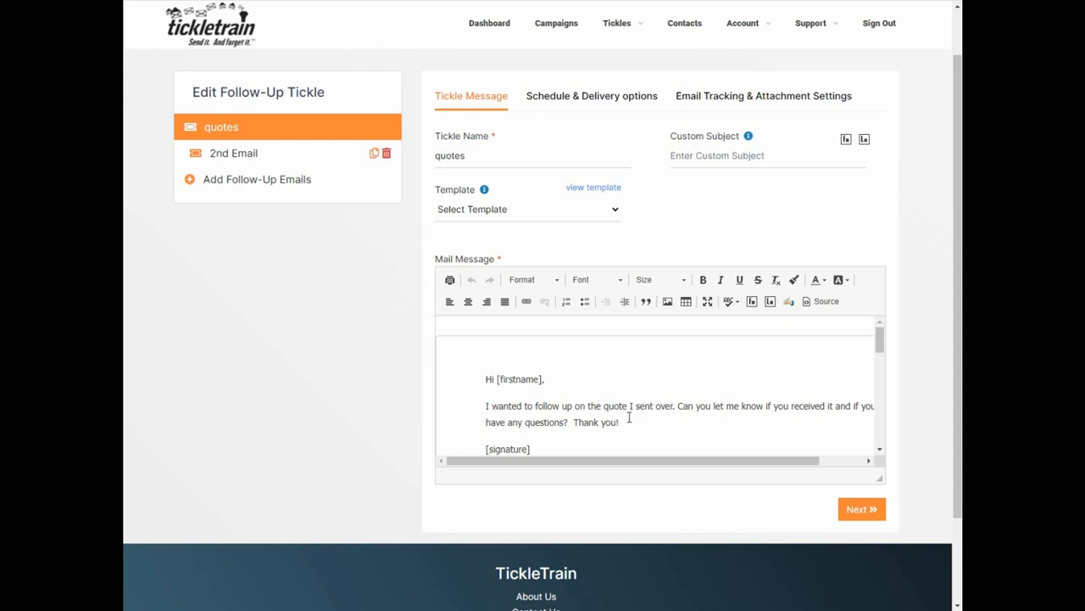
left_click_drag(879, 338, 880, 344)
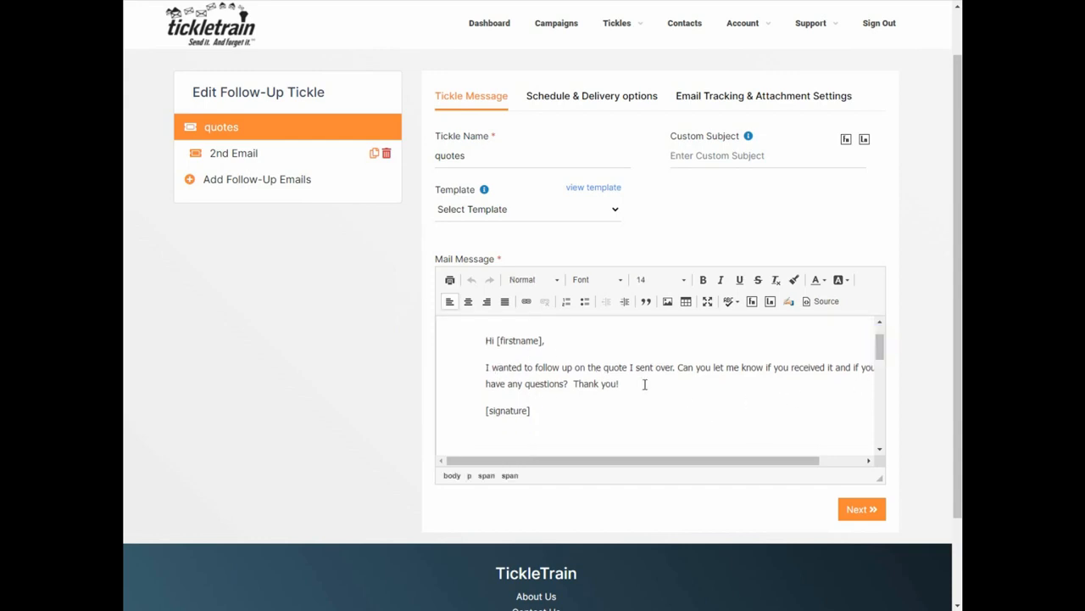
left_click_drag(487, 367, 697, 363)
left_click(685, 409)
Examine the quotes tickle's schedule and delivery options, including Approve before sending, and its email tracking and attachment settings
left_click(577, 97)
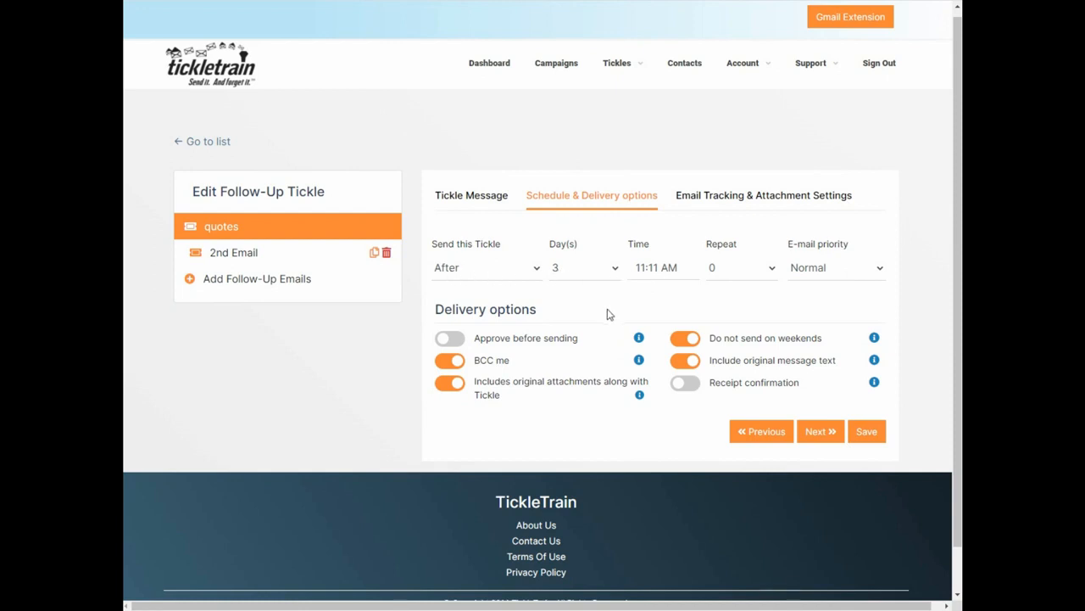
left_click_drag(475, 338, 575, 337)
left_click(570, 360)
mouse_move(639, 338)
left_click(757, 197)
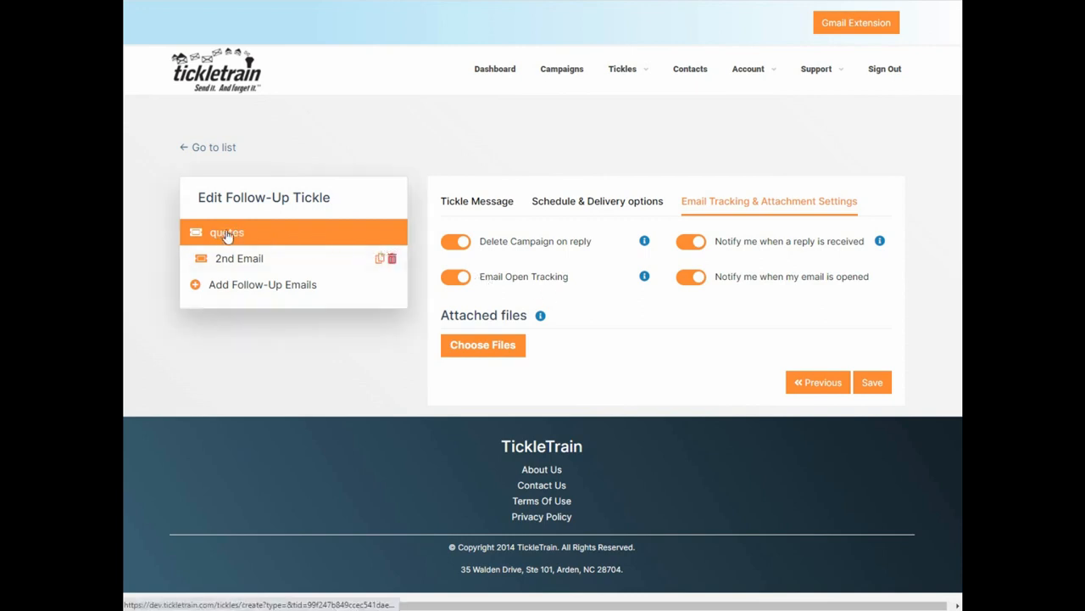
Review the follow-up message of the quotes tickle's 2nd Email and its schedule and delivery options
left_click(243, 262)
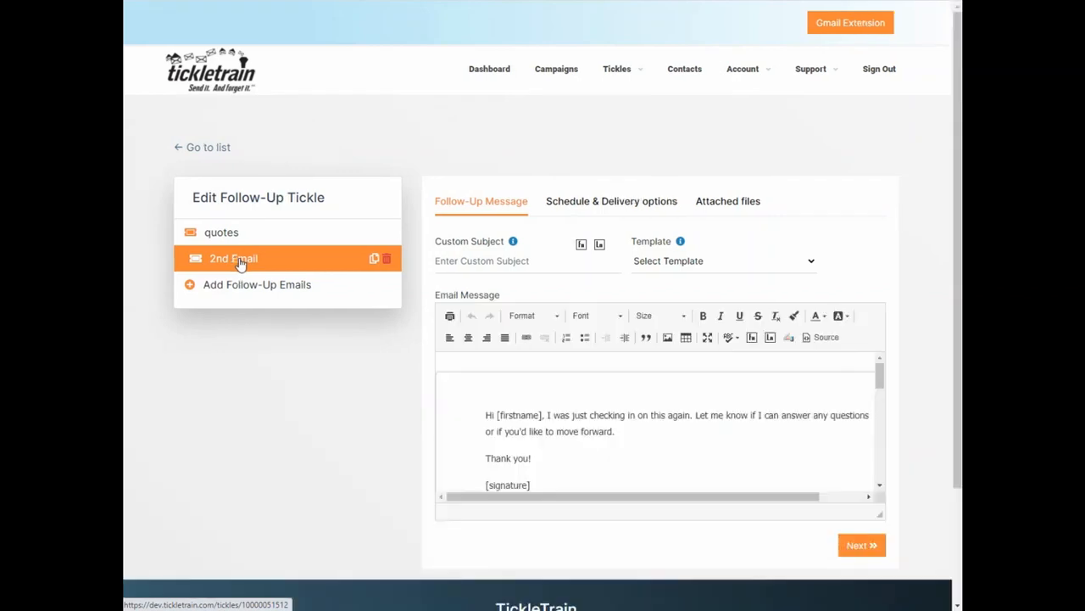
left_click_drag(485, 415, 697, 405)
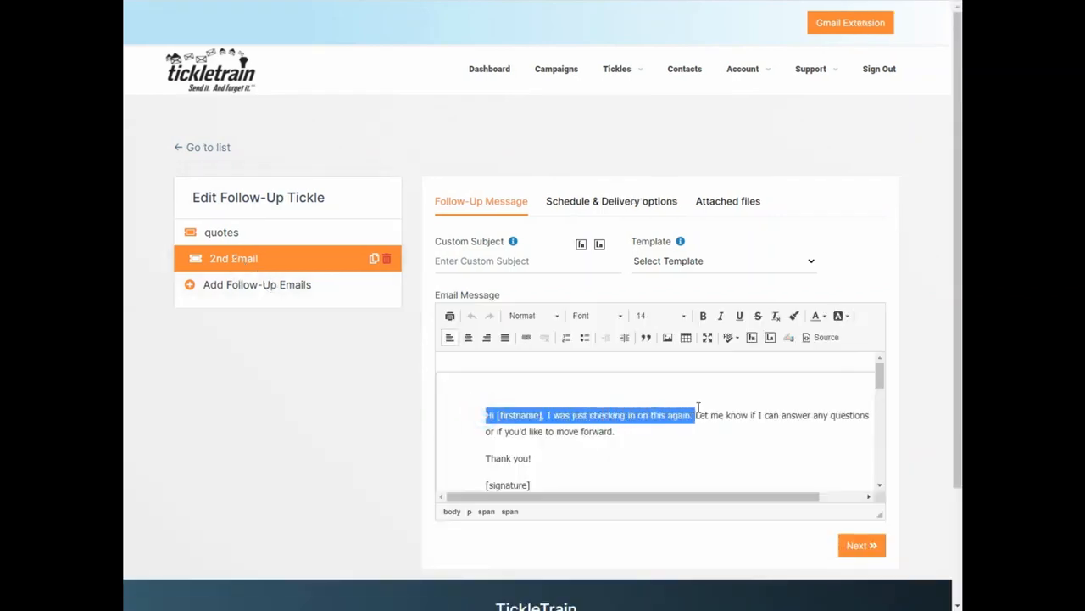
left_click(620, 203)
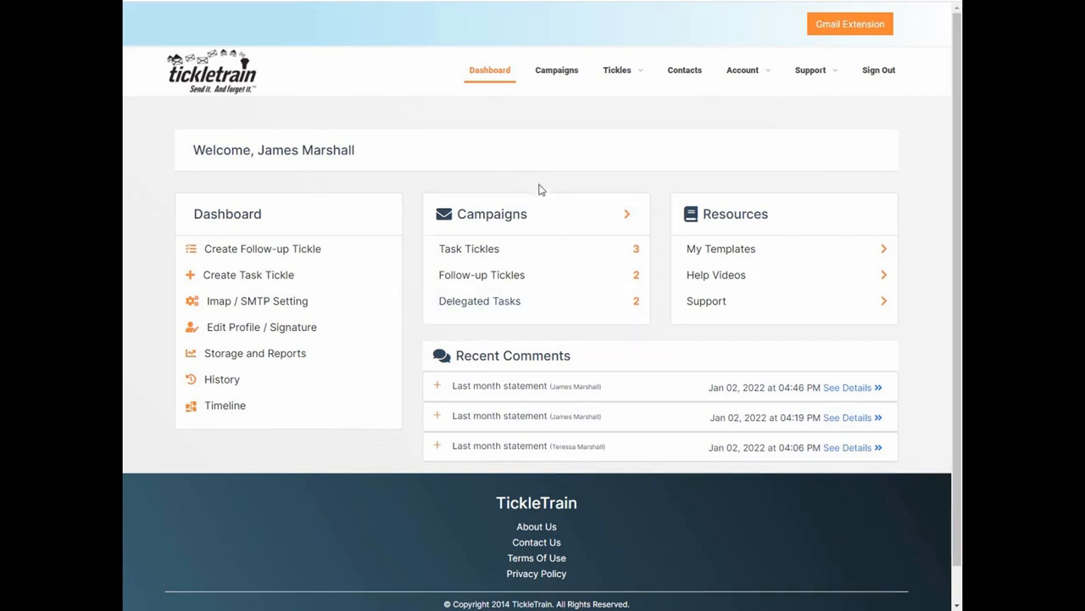
Open the list of all tickles from the dashboard and sort it by type
mouse_move(622, 78)
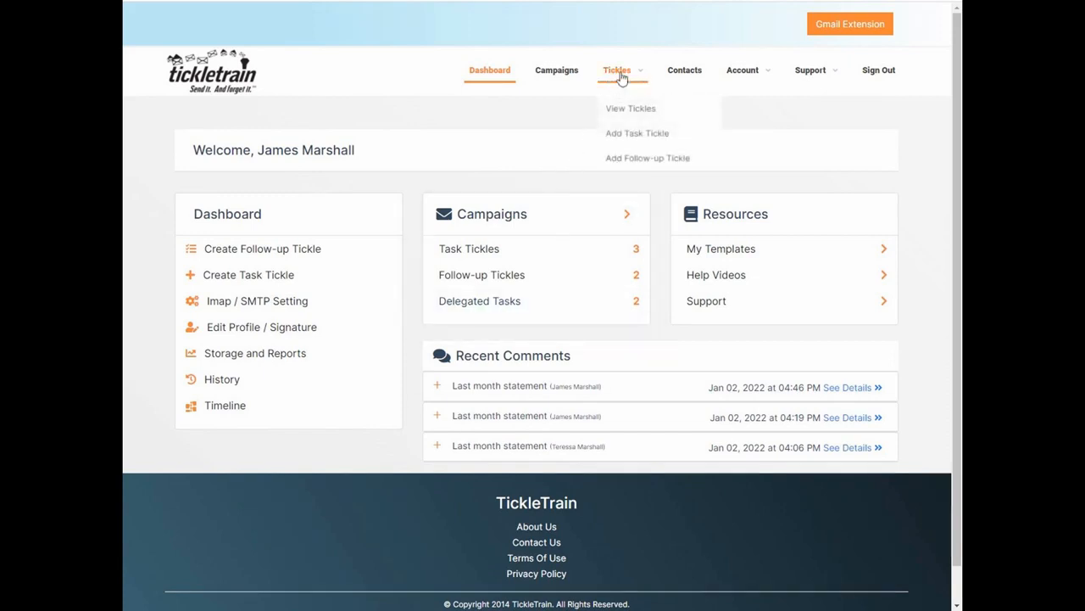
left_click(626, 111)
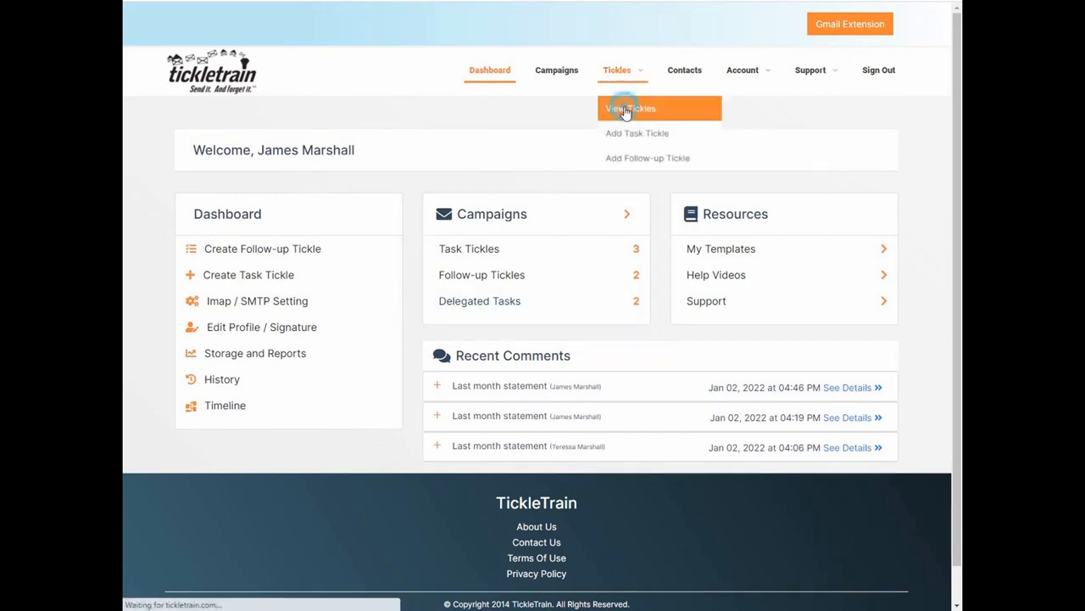
left_click(601, 194)
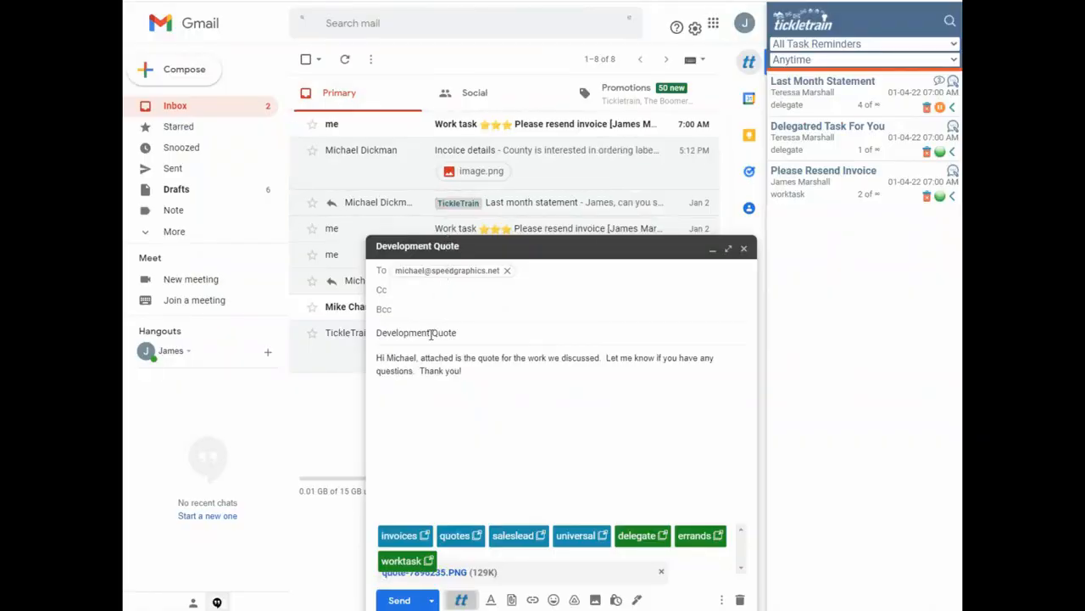
Add the quotes tickle to the "Development Quote" email draft and expand its recipients to check the Bcc
left_click(458, 535)
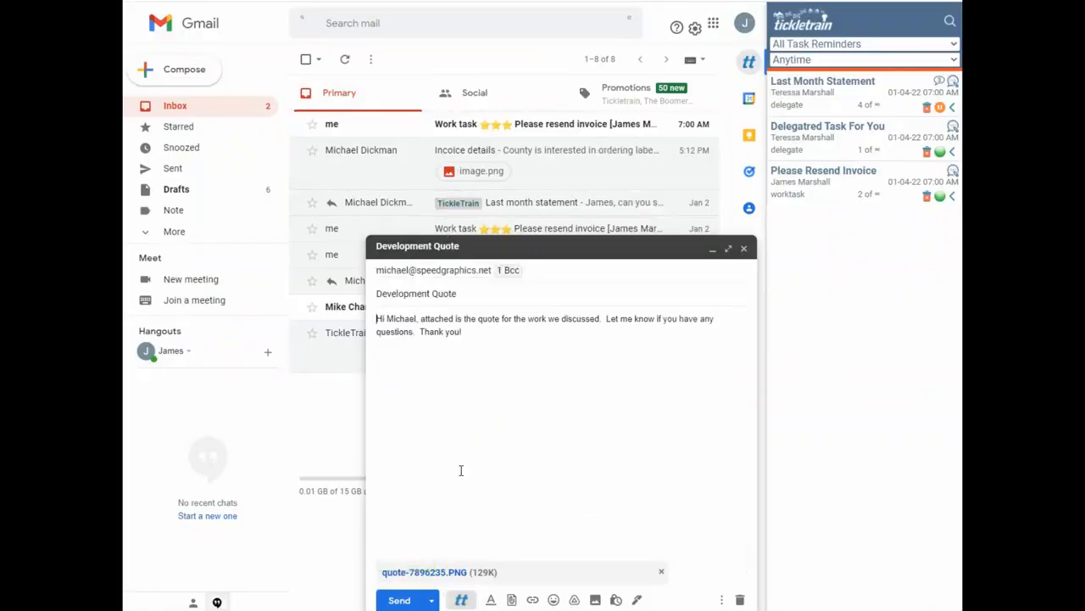
left_click(505, 273)
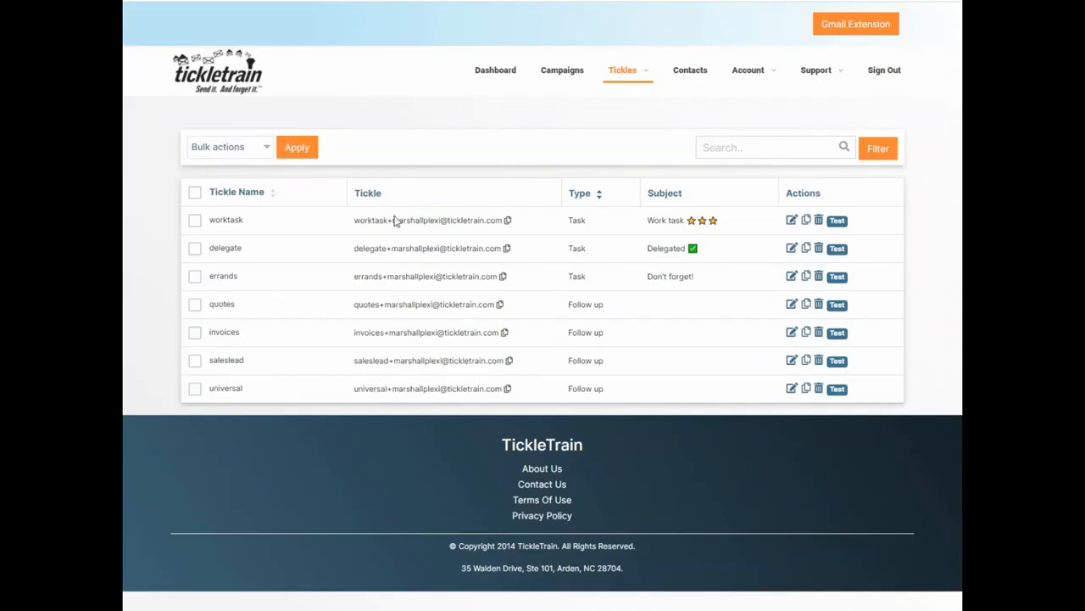
Open the worktask task tickle for editing and read the help note on the task/reminder name, highlighting the part on TO, BCC and CC
left_click(791, 221)
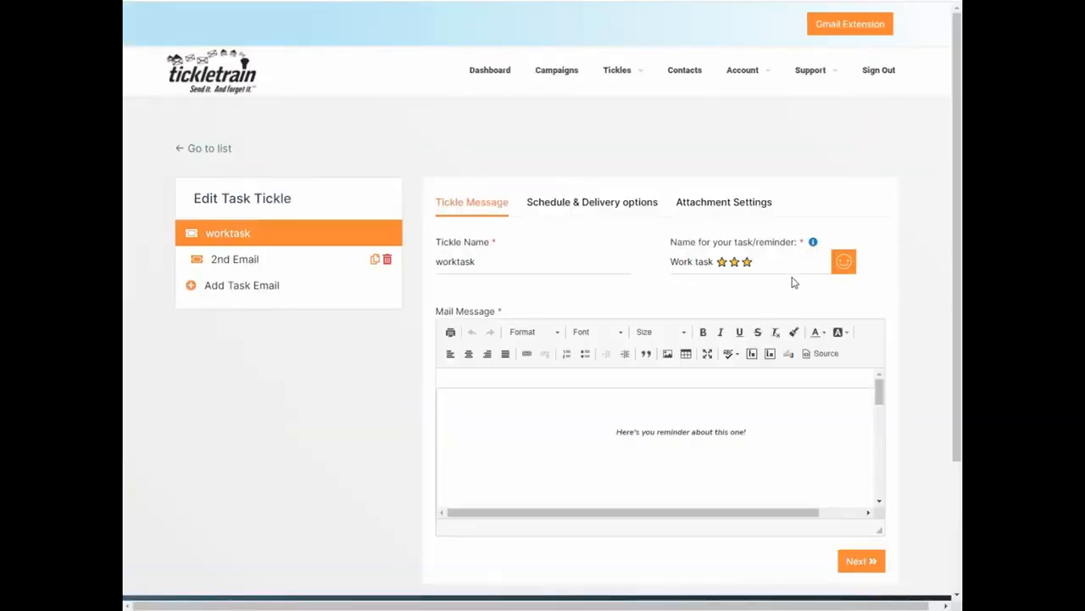
mouse_move(813, 242)
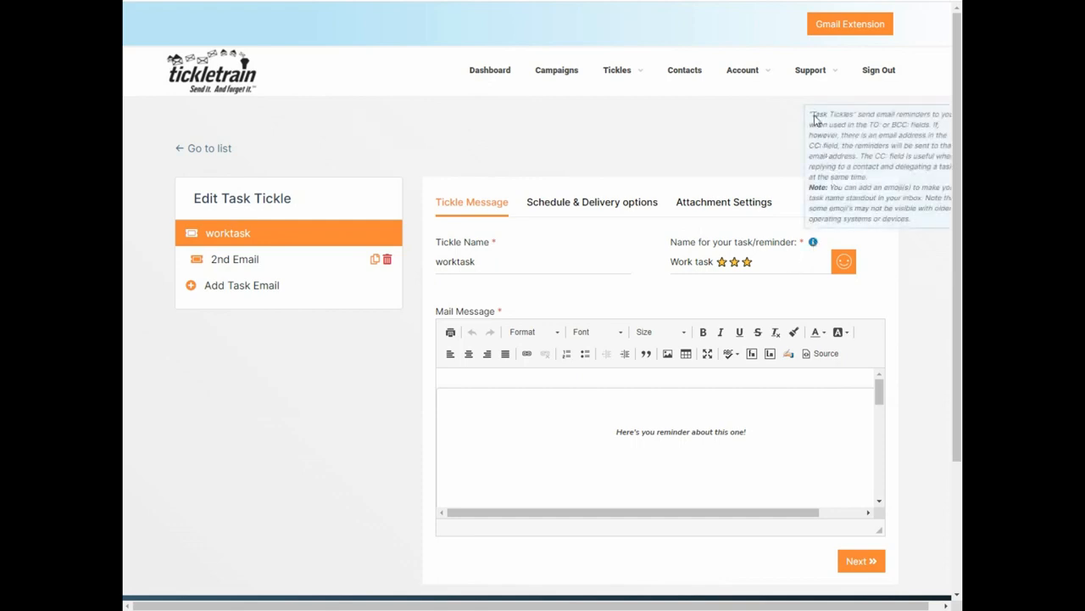
left_click_drag(811, 116, 867, 179)
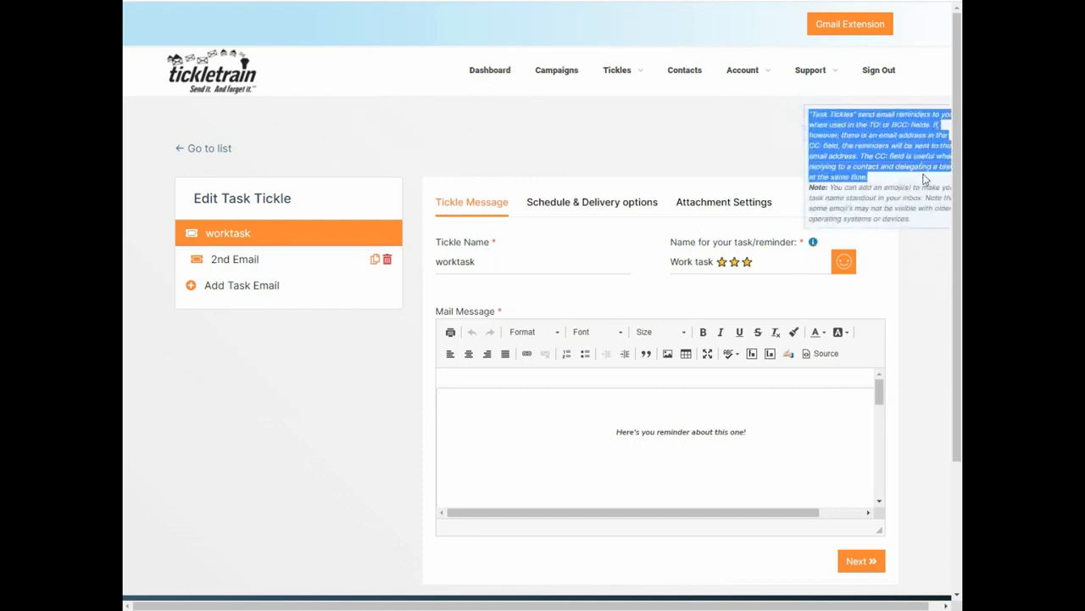
Reread the help note on the worktask tickle's task/reminder name in full view and return to the dashboard
left_click_drag(813, 605, 838, 605)
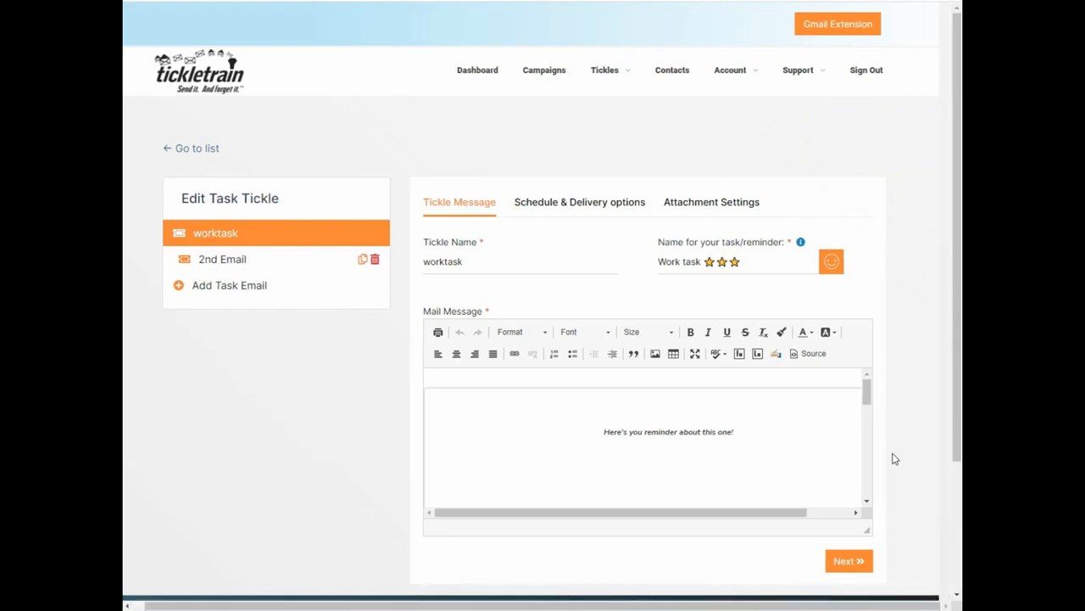
mouse_move(805, 245)
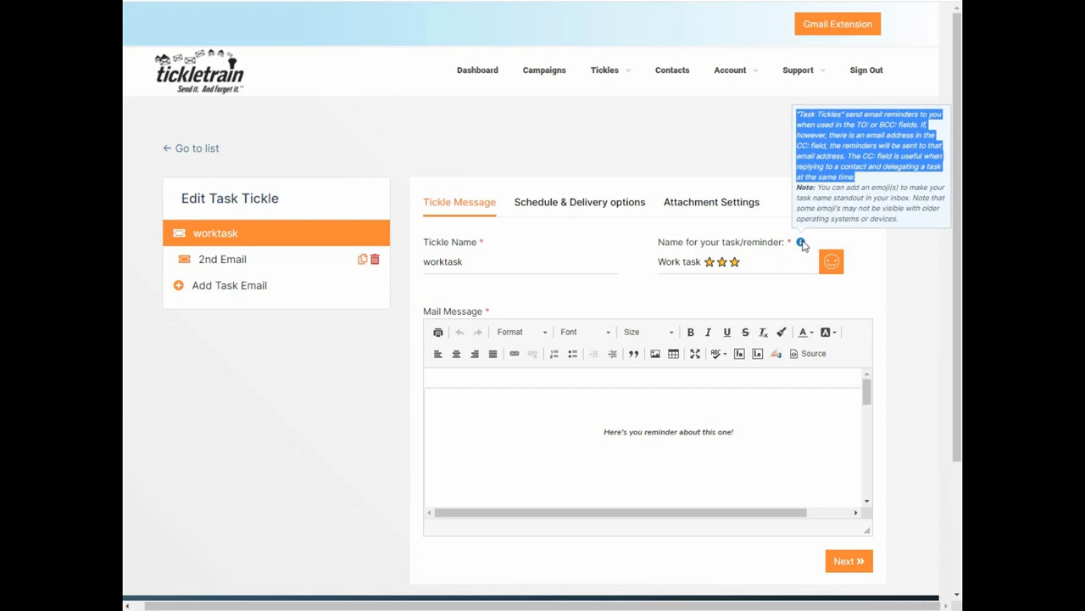
left_click(480, 71)
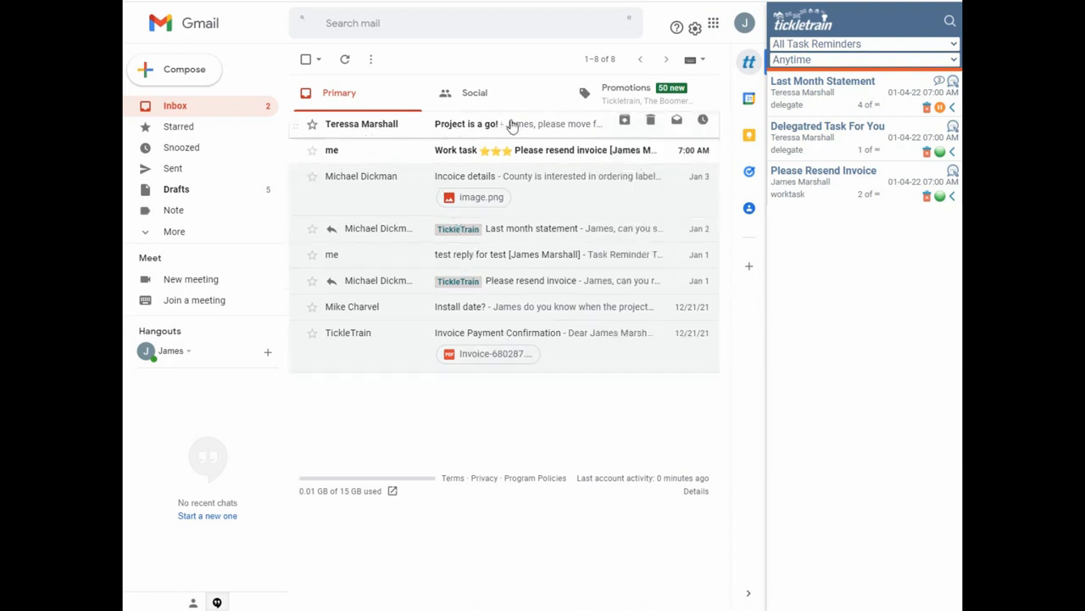
Open the "Project is a go!" email in Gmail and write the reply "OK great will do!"
left_click(519, 125)
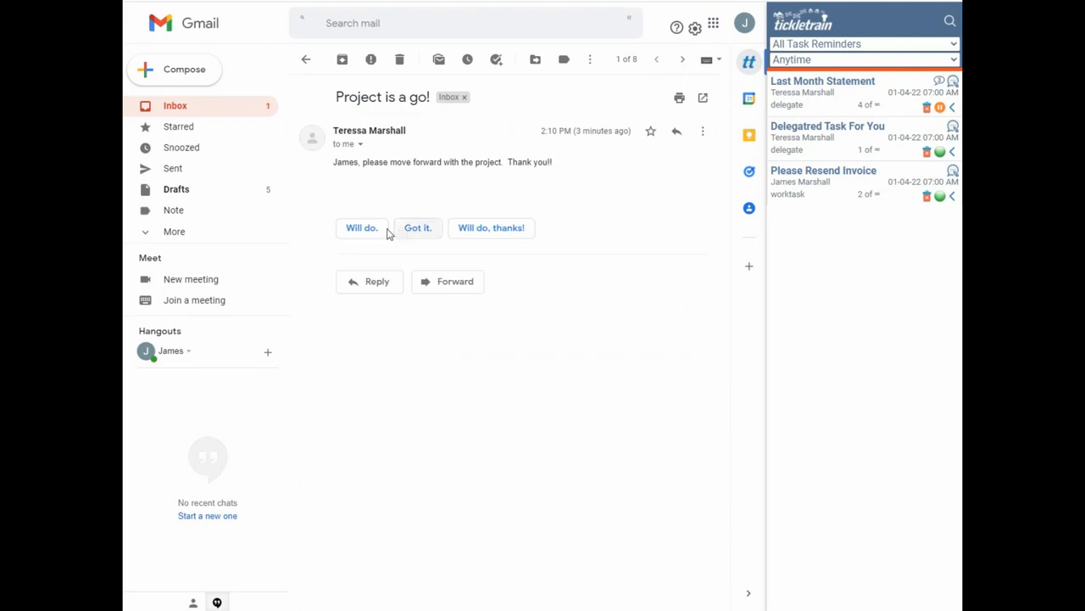
left_click(360, 287)
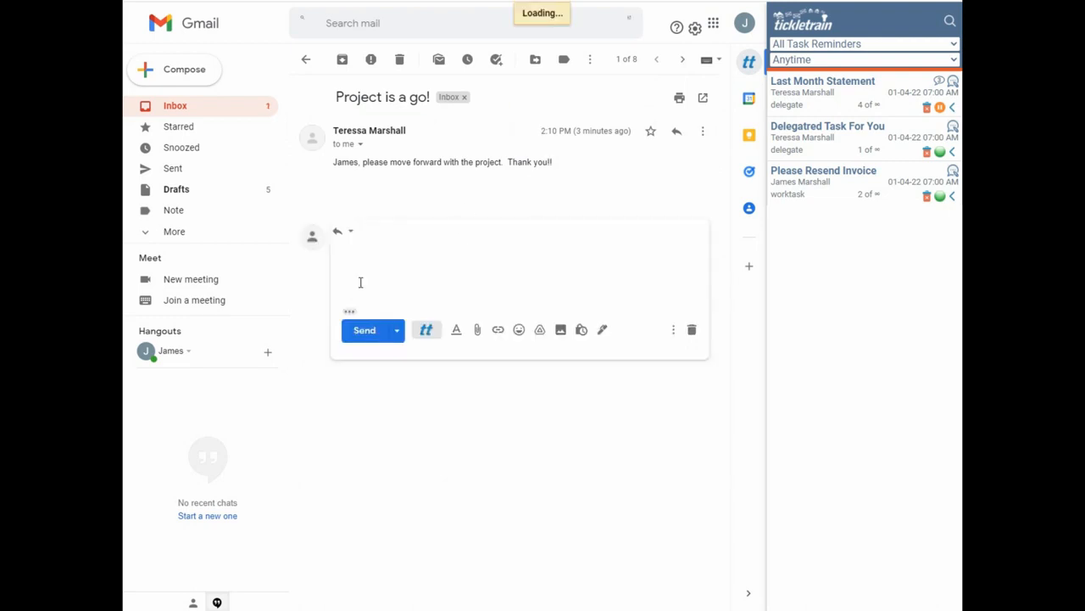
type("OK great will do!")
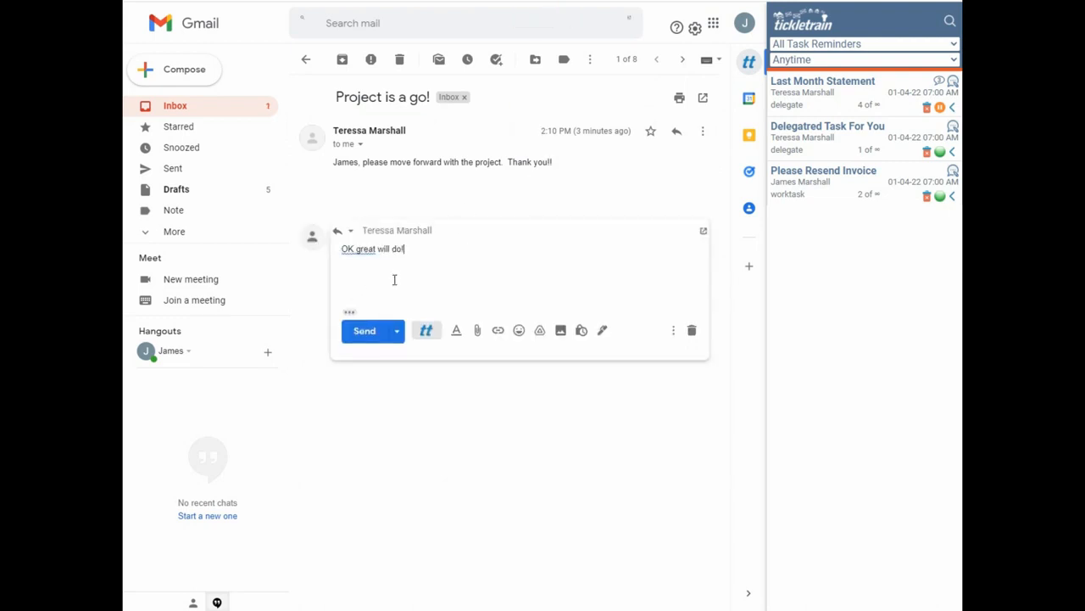
Add the worktask tickle to the reply and expand its recipients to check the Bcc
left_click(427, 331)
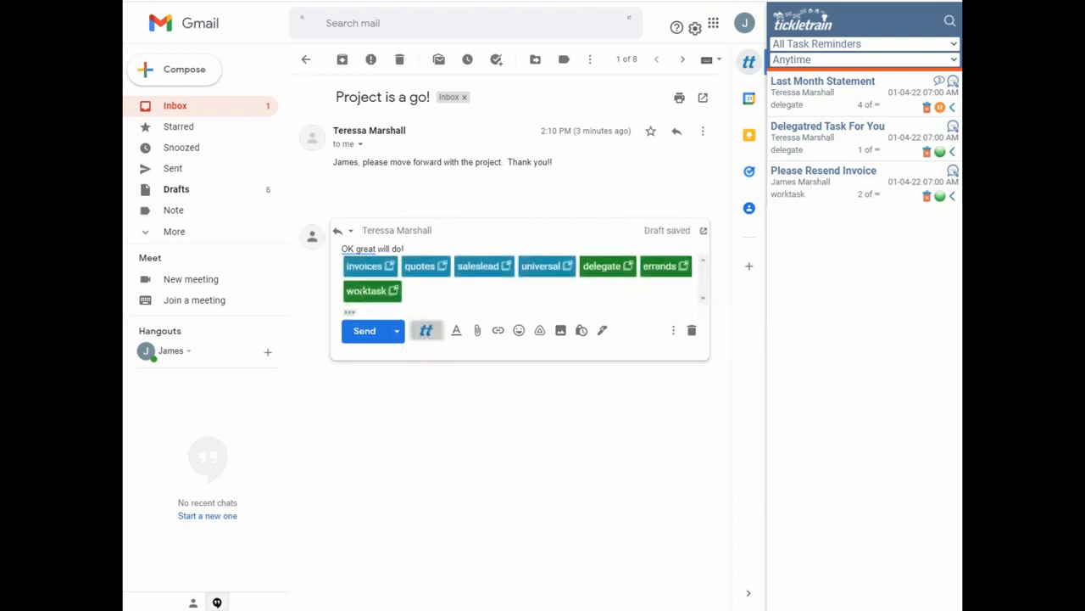
left_click(374, 291)
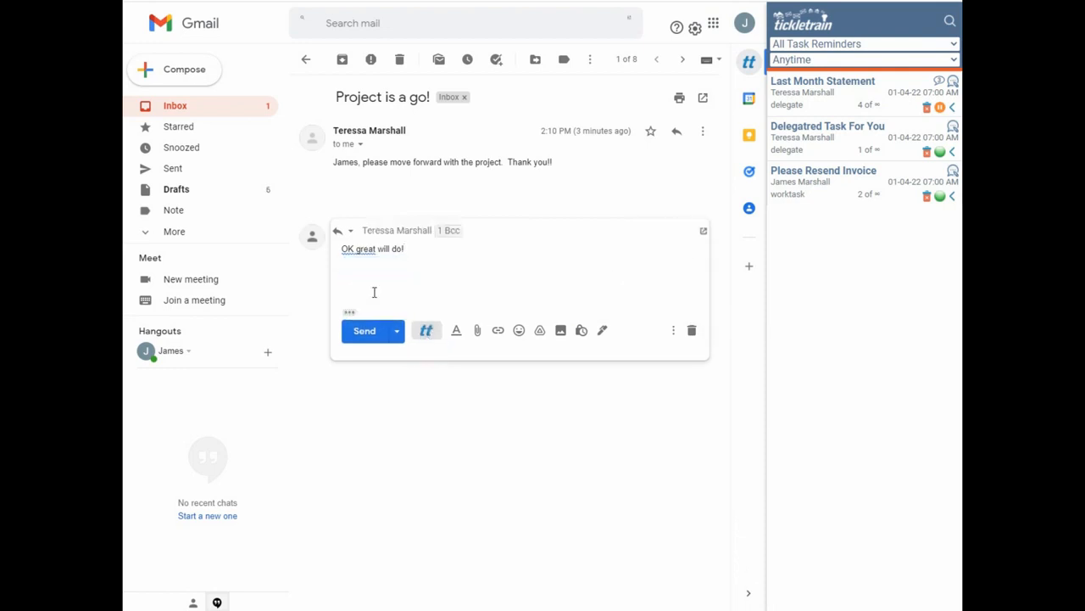
left_click(449, 234)
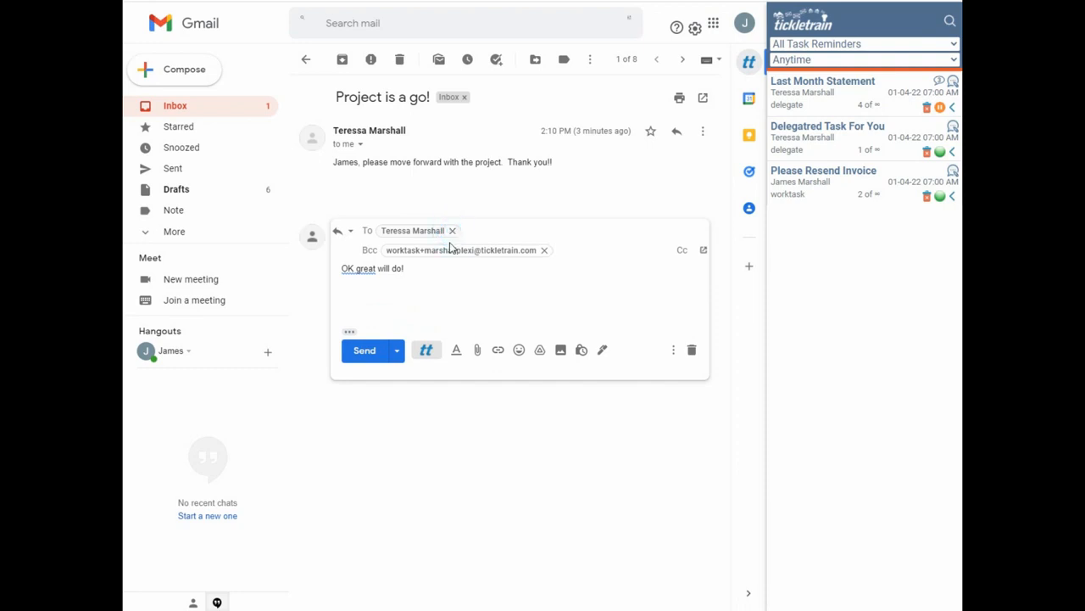
mouse_move(407, 248)
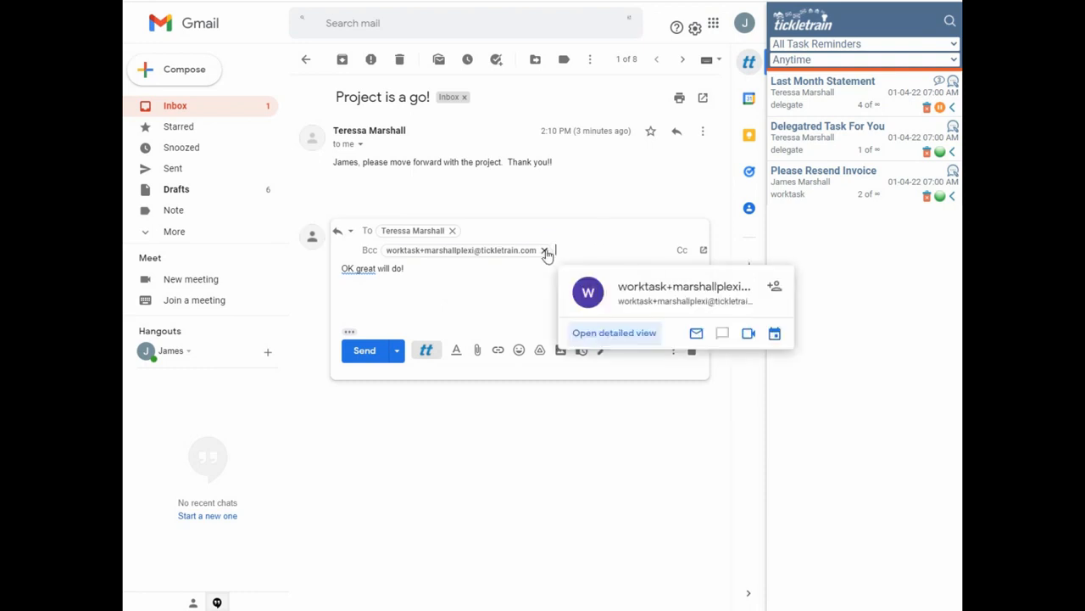
Remove the worktask tickle address from the reply's Bcc and re-enter it from the suggestions for "wor"
left_click(546, 251)
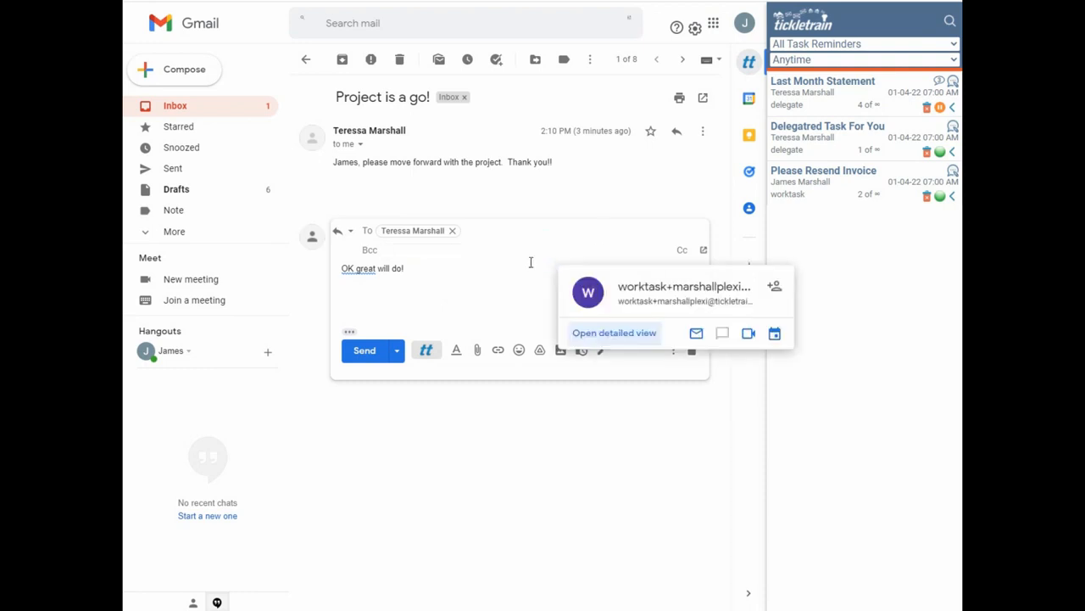
left_click(394, 247)
type("wor")
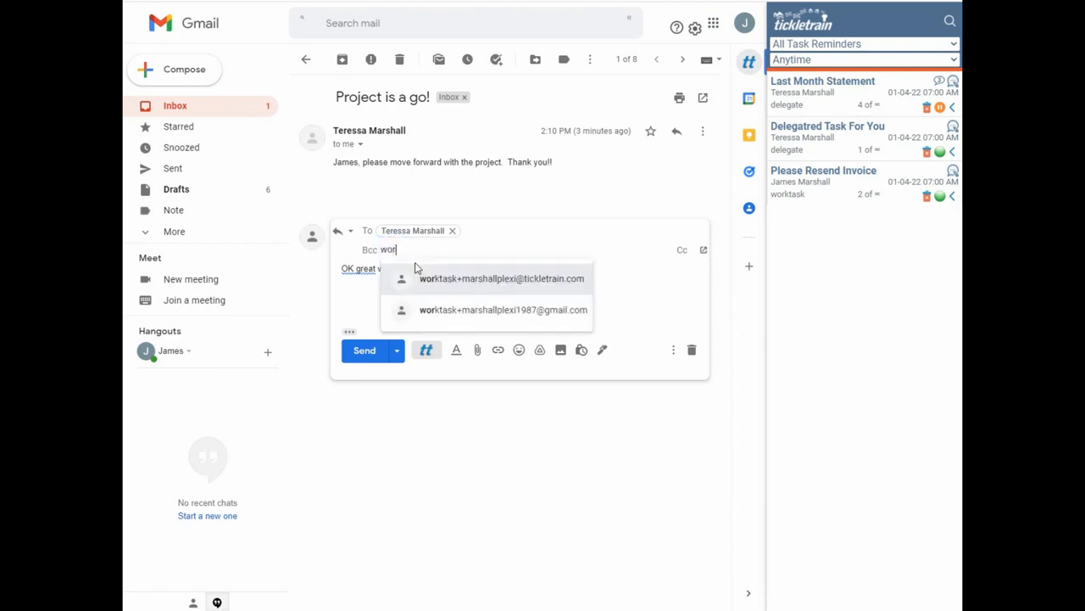
left_click(437, 280)
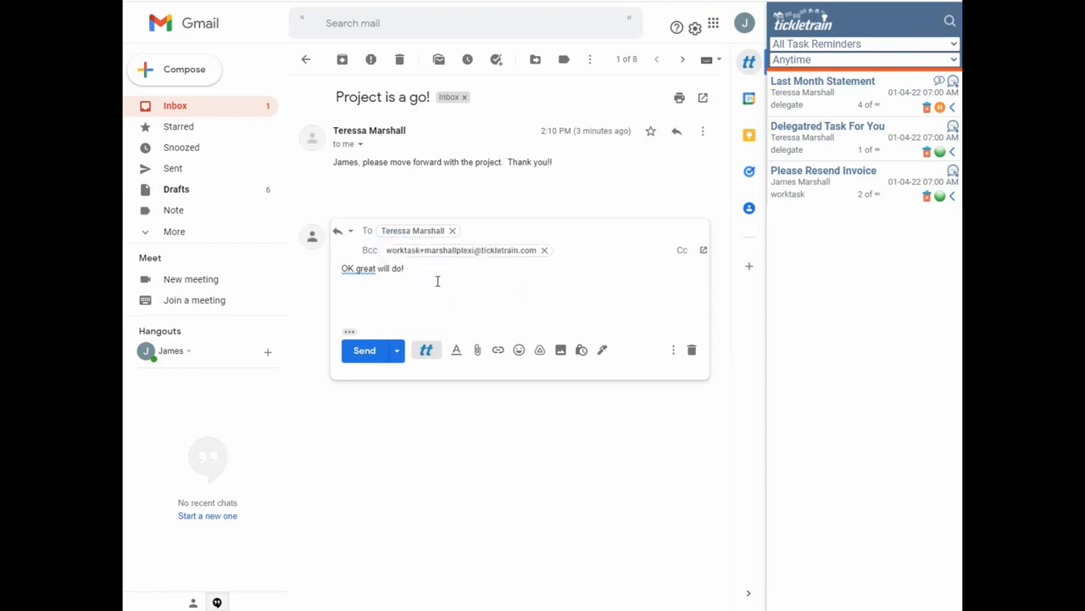
mouse_move(496, 251)
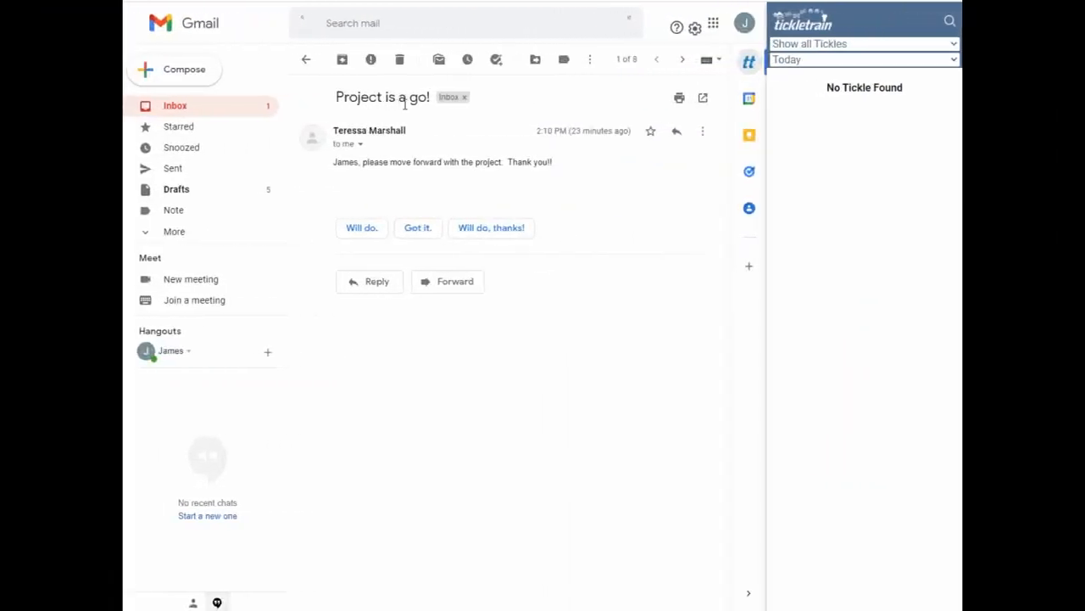
Reply to the "Project is a go!" email, naming the point person for questions, and add the delegate tickle
left_click(373, 288)
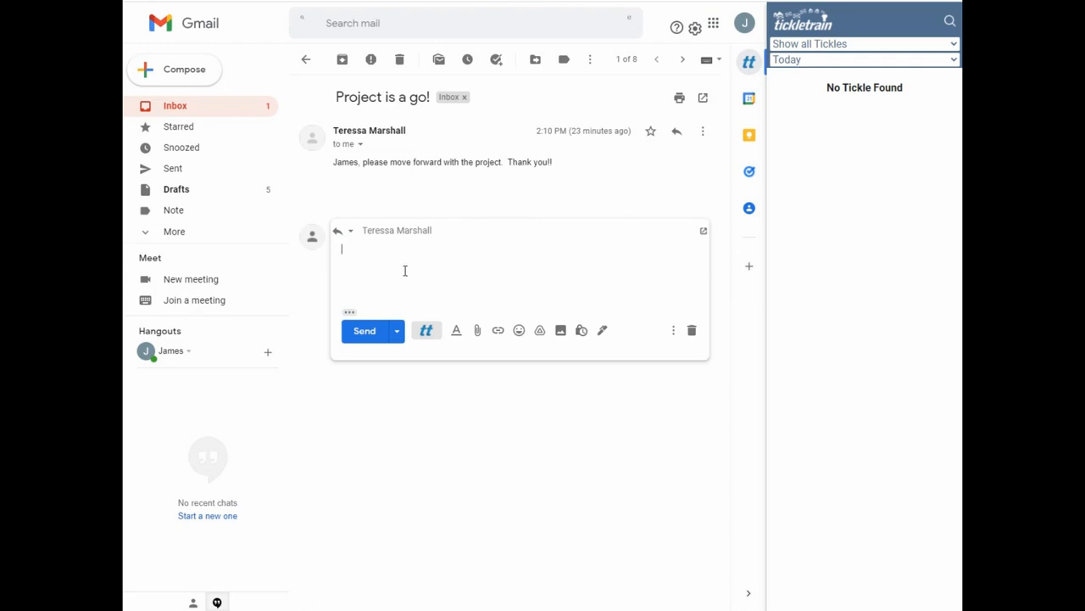
type("OK great.  John will be your point person to answer any questions.  We'll get going on it Thank you!")
left_click(427, 329)
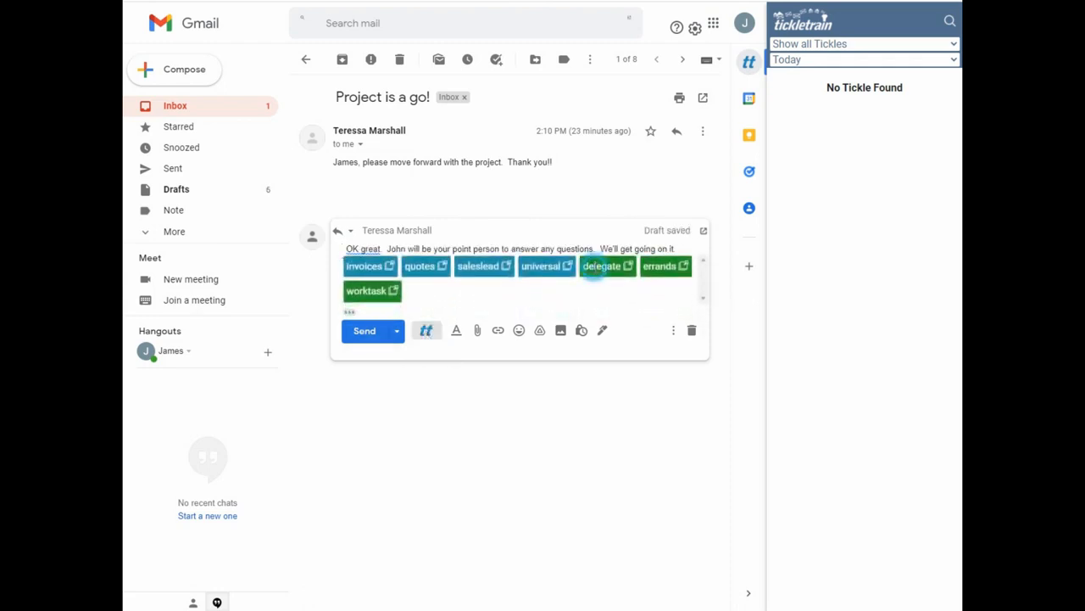
left_click(596, 266)
Expand the reply's recipients and add the point person's email address as Cc
left_click(647, 231)
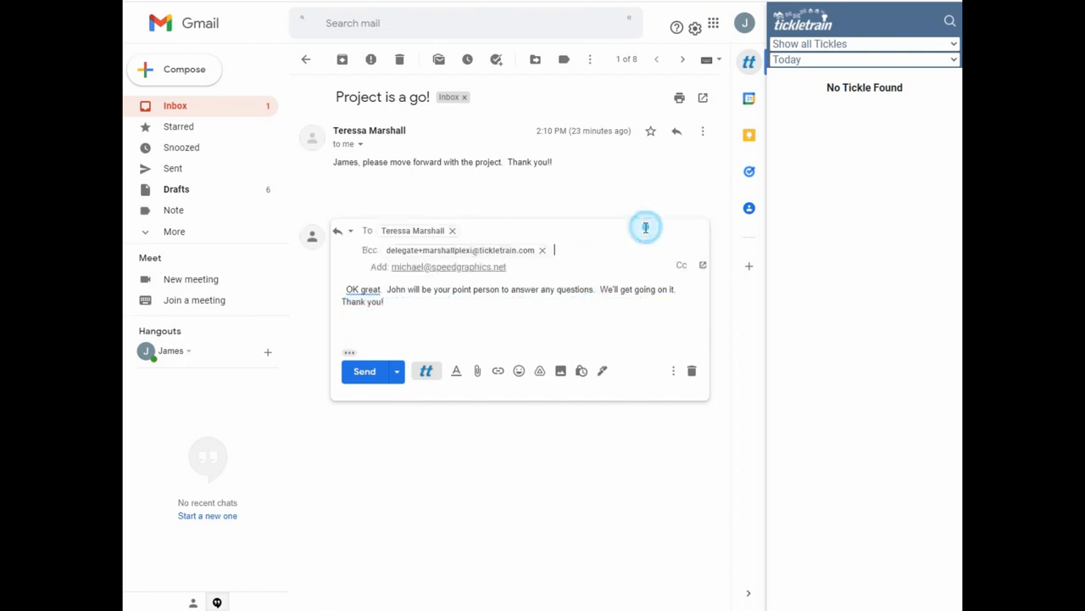
left_click(680, 266)
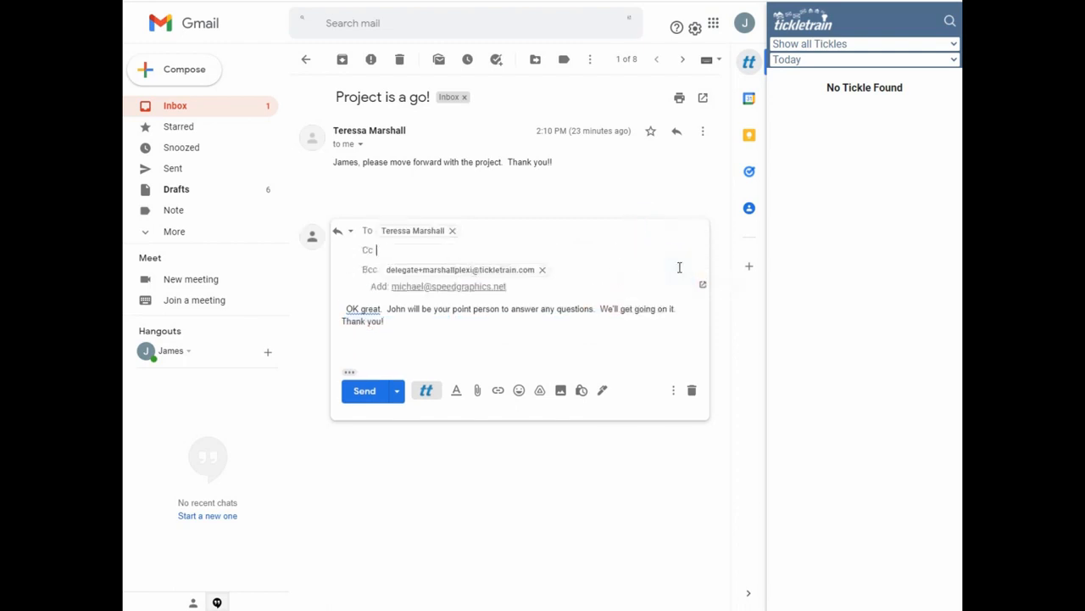
type("jo")
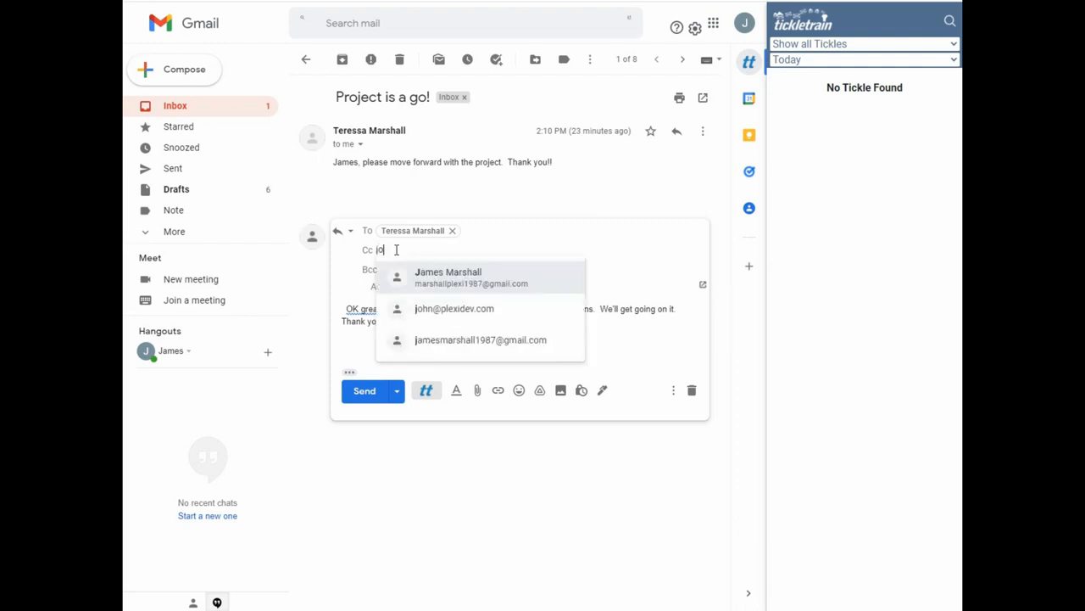
left_click(431, 277)
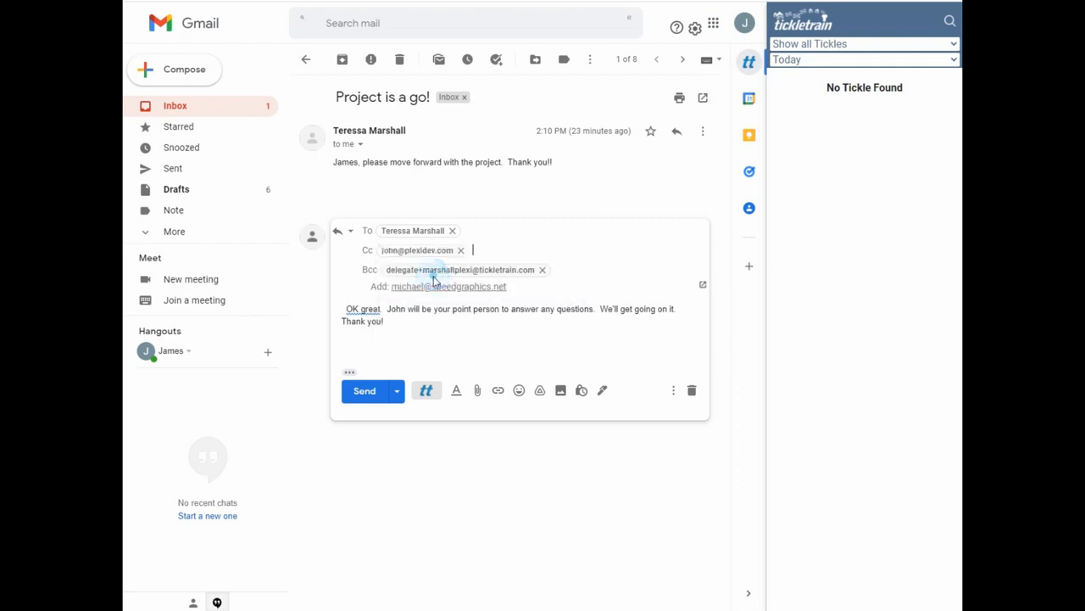
mouse_move(437, 251)
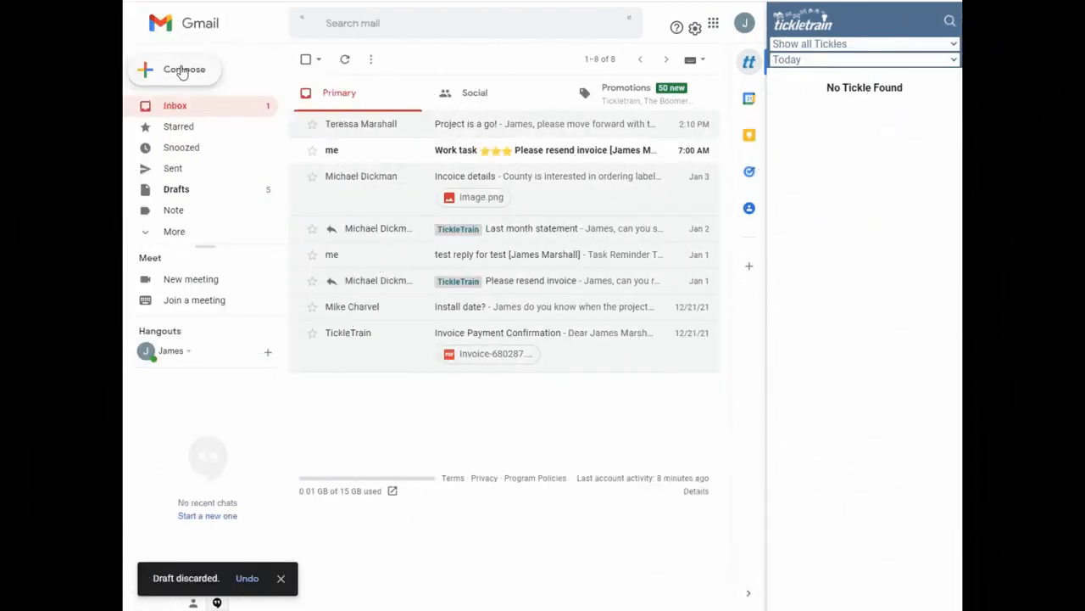
Compose a new email with the subject "S&H" and paste the S&H project notes into its body
left_click(182, 70)
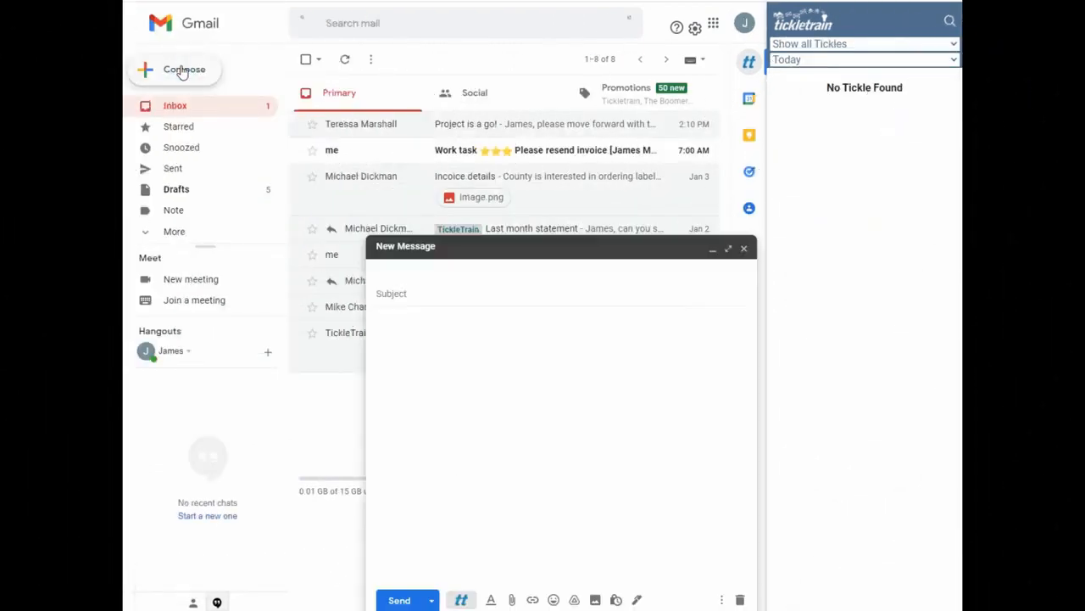
left_click(415, 288)
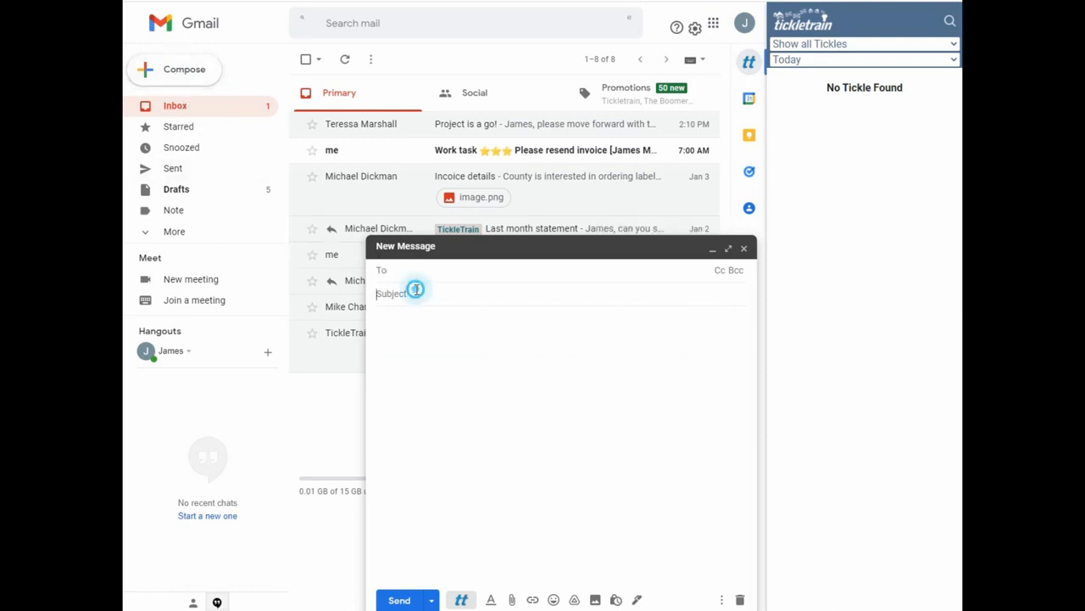
type("S&H")
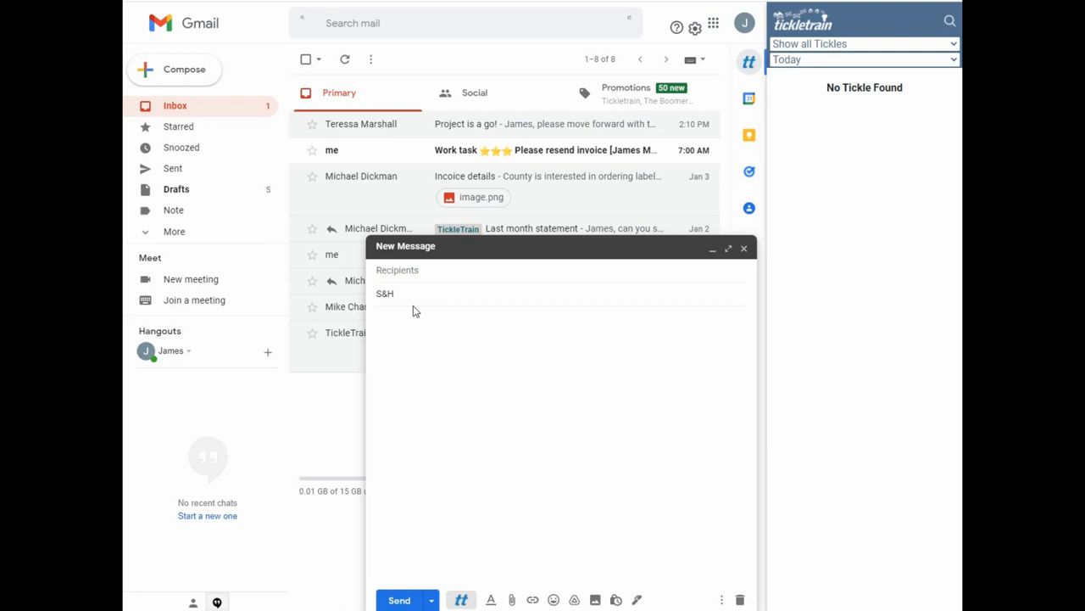
left_click(412, 319)
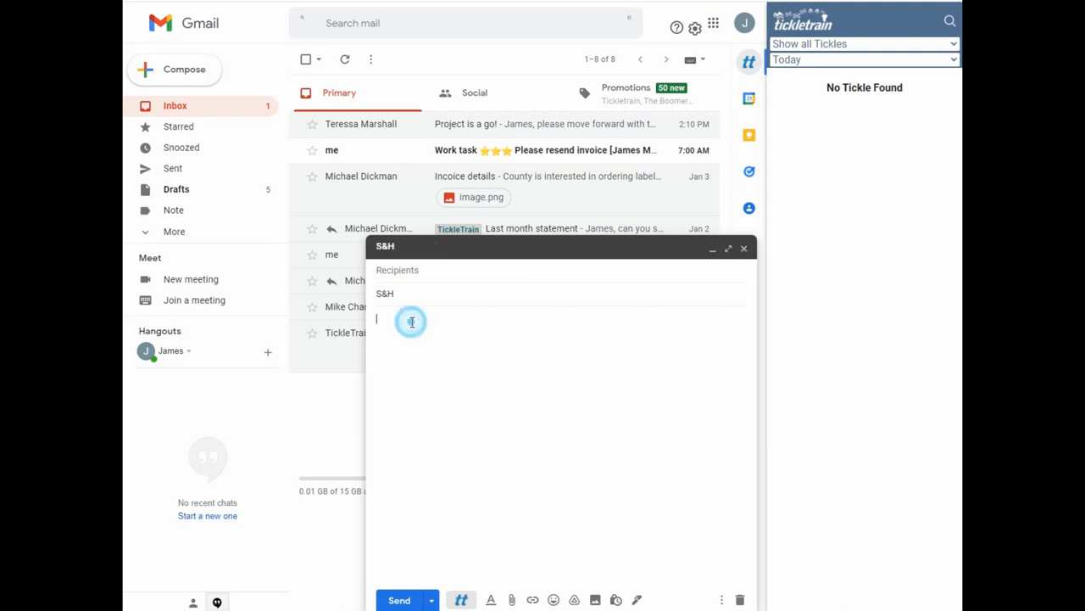
key("ctrl+v")
Address the "S&H" email to the worktask tickle's TickleTrain address, picked from the suggestions for "wo"
left_click(424, 270)
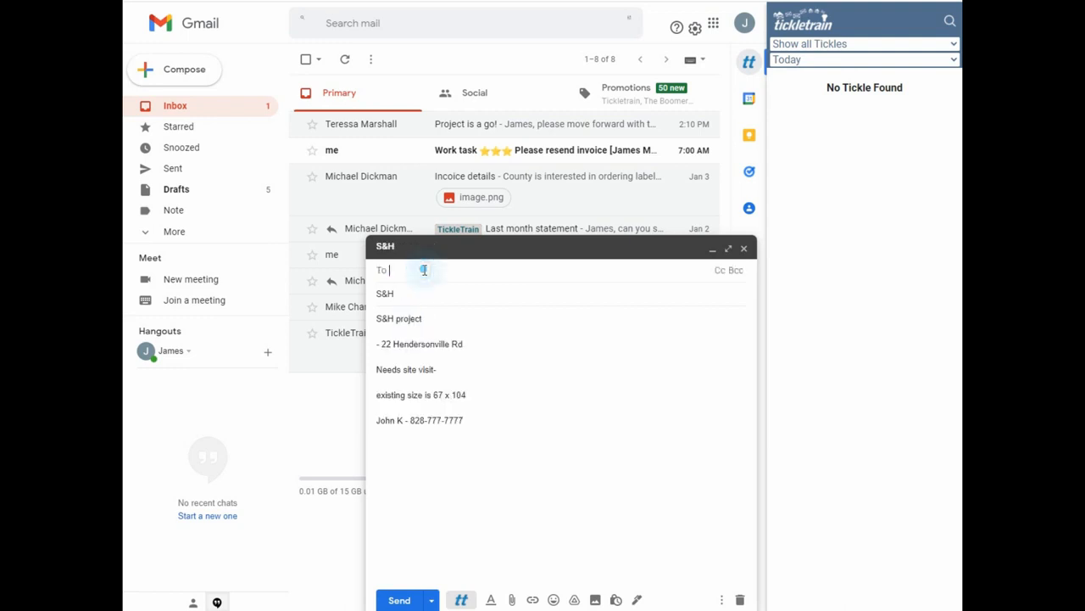
type("wo")
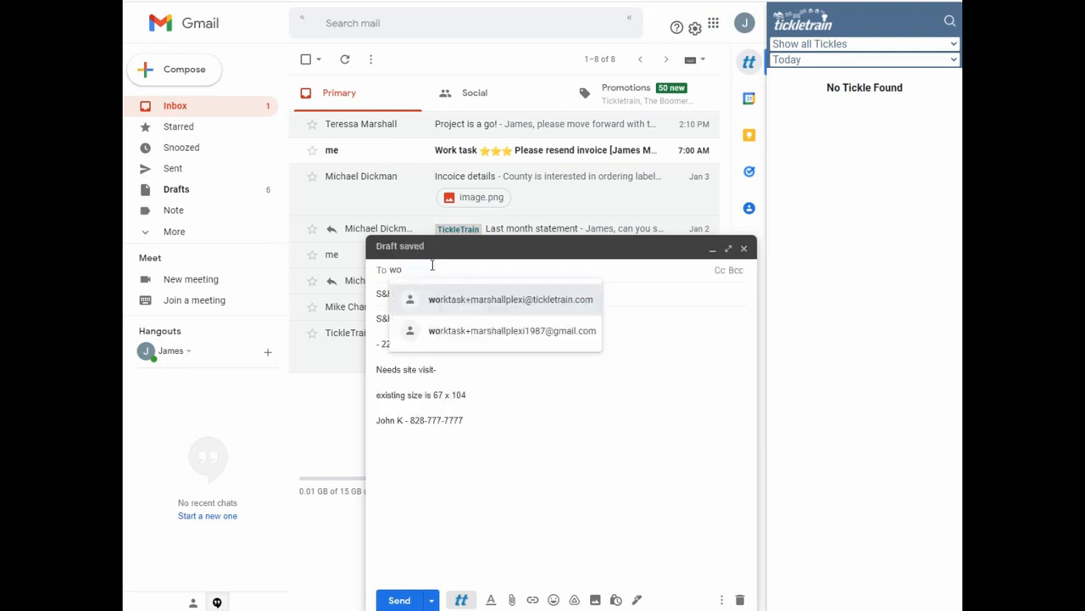
left_click(445, 299)
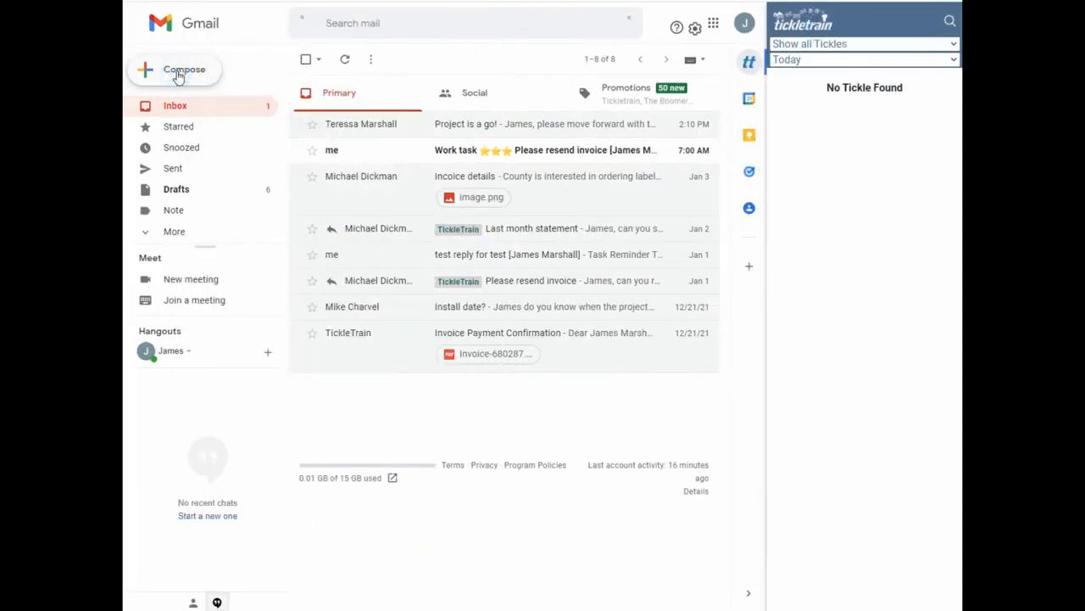
Compose another new email to the delegate tickle's TickleTrain address and add the assignee's contact as Cc
left_click(170, 69)
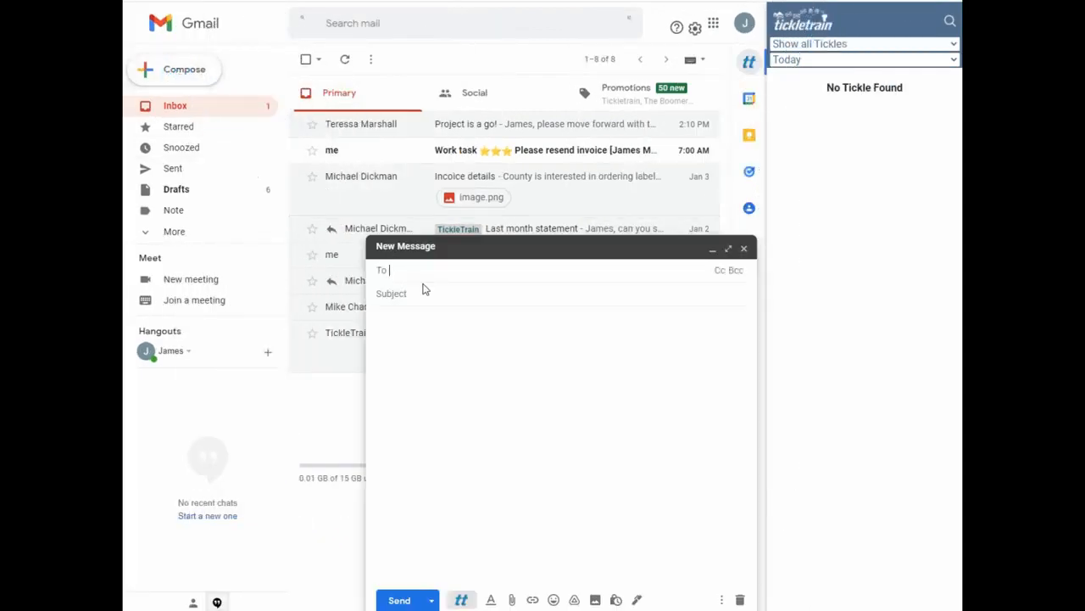
type("del")
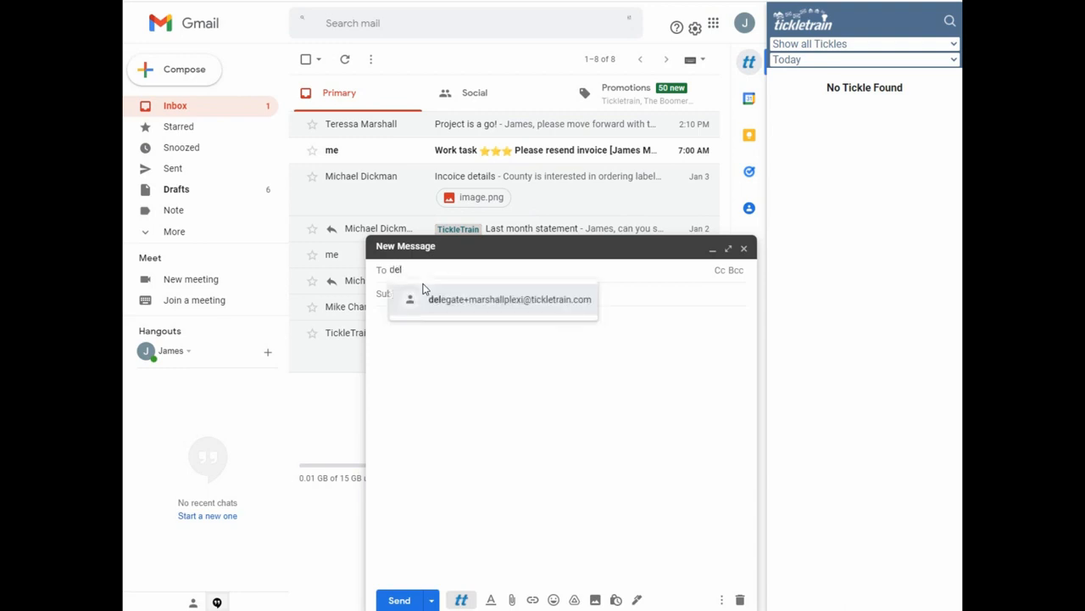
left_click(429, 298)
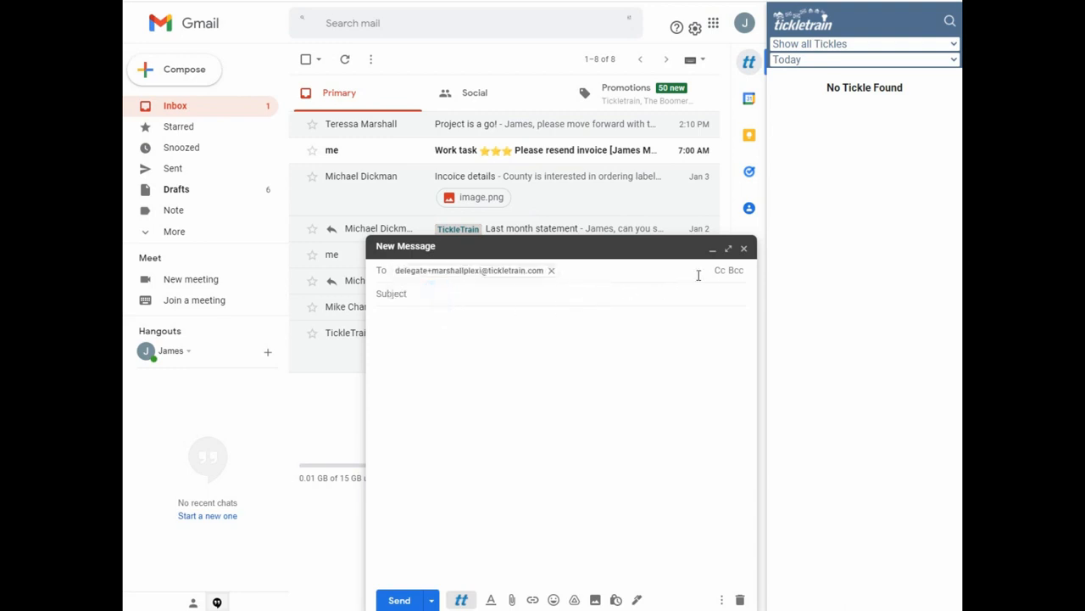
left_click(718, 270)
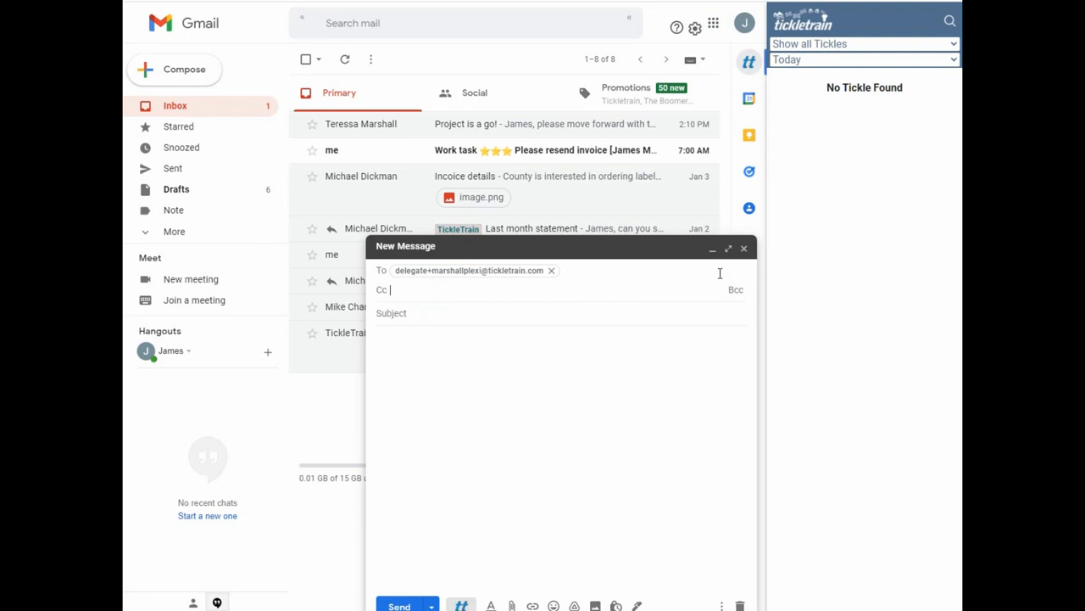
type("ter")
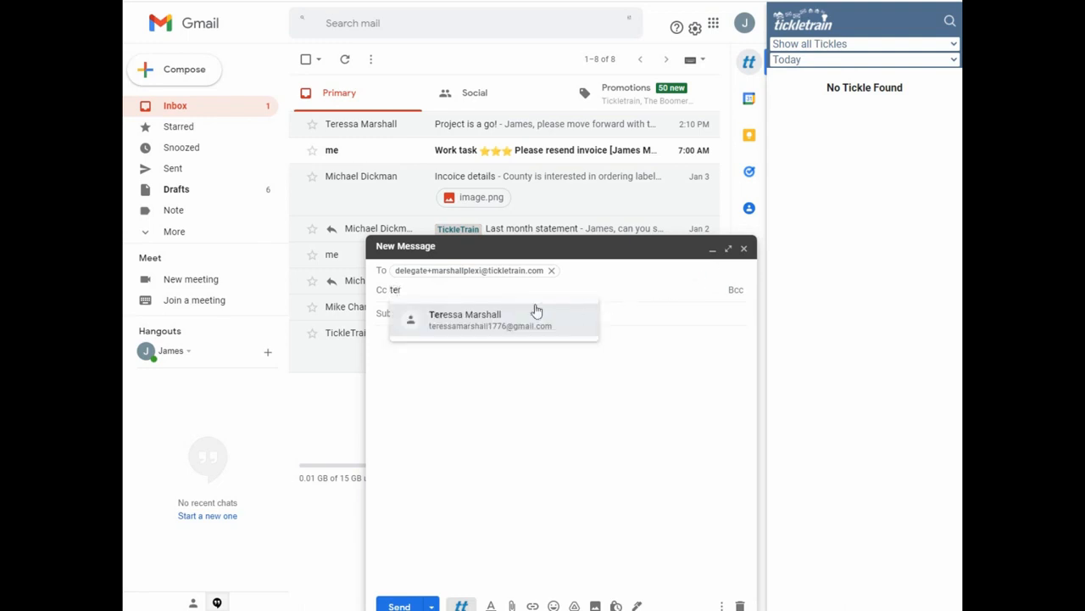
left_click(470, 315)
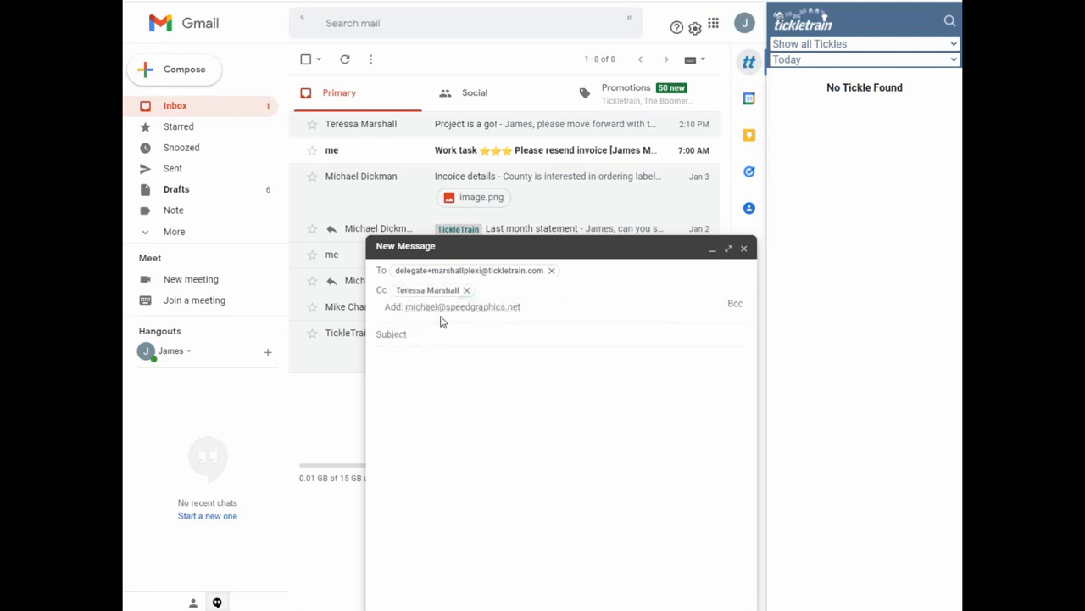
left_click(419, 340)
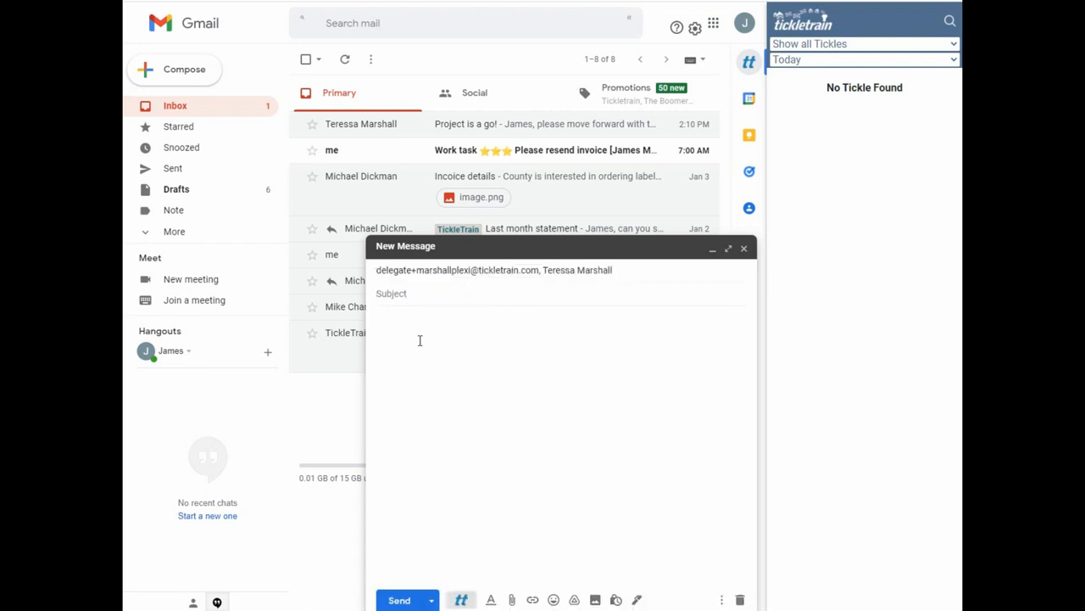
Set the new delegate email's subject to "Inserts"
type("Inserts")
key("Tab")
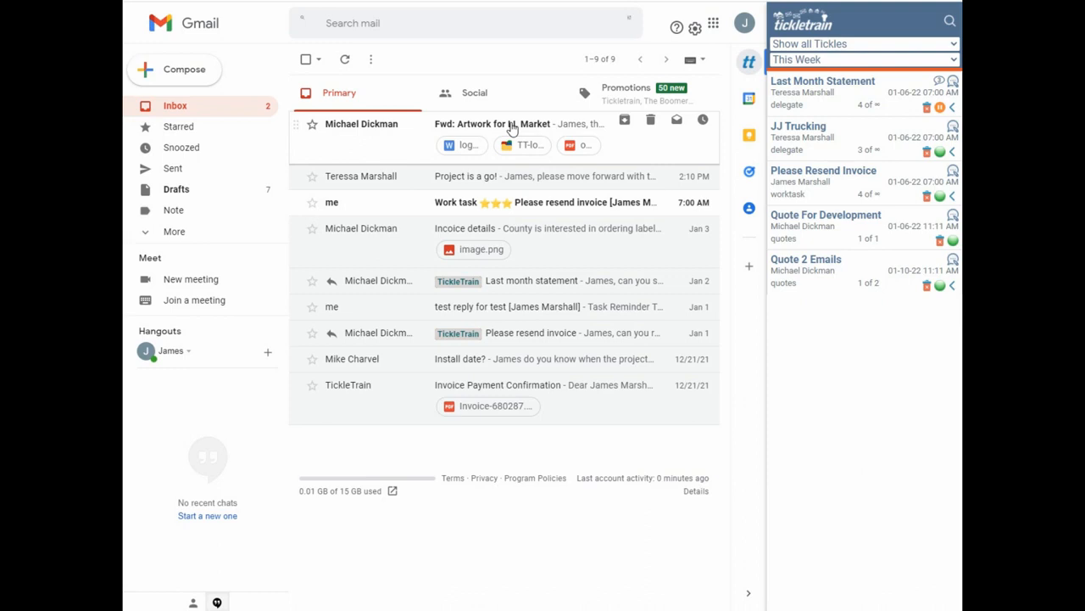
Open the "Fwd: Artwork for LL Market" email and forward it to the sender's SpeedGraphics address
left_click(511, 125)
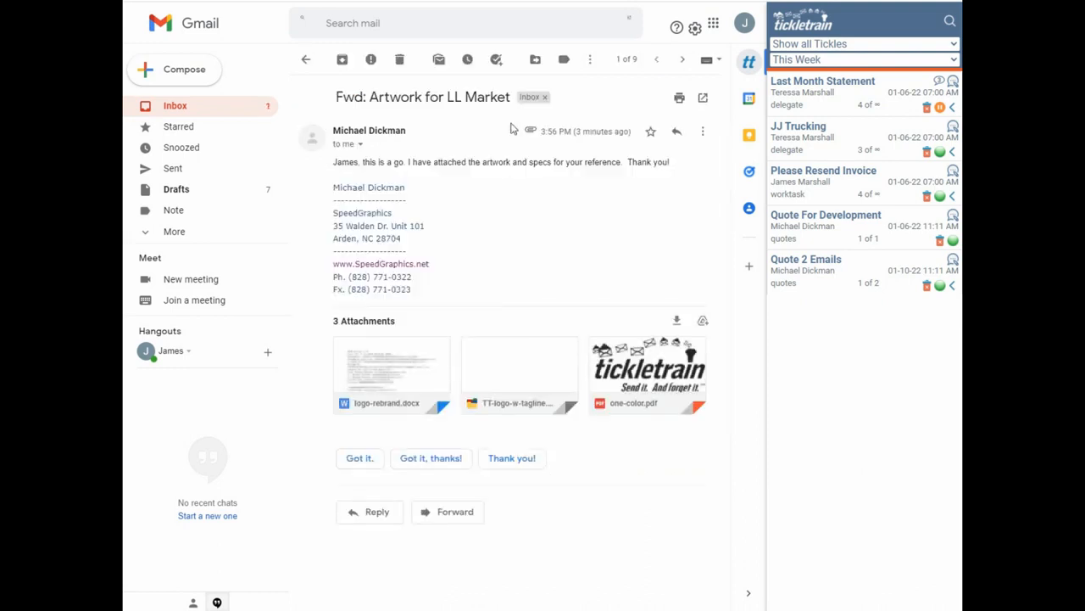
left_click(448, 512)
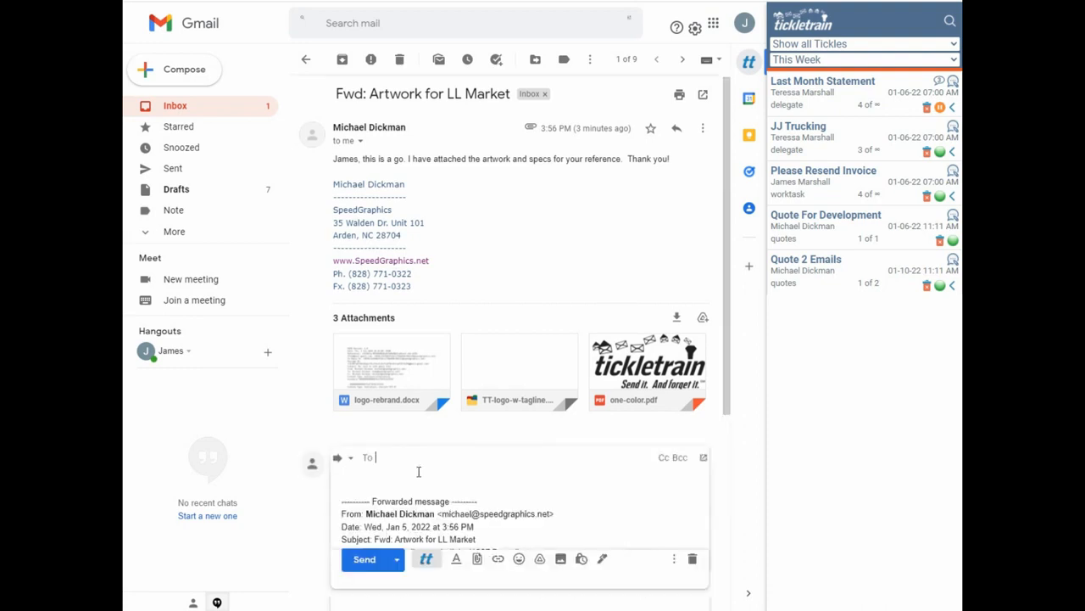
type("mich")
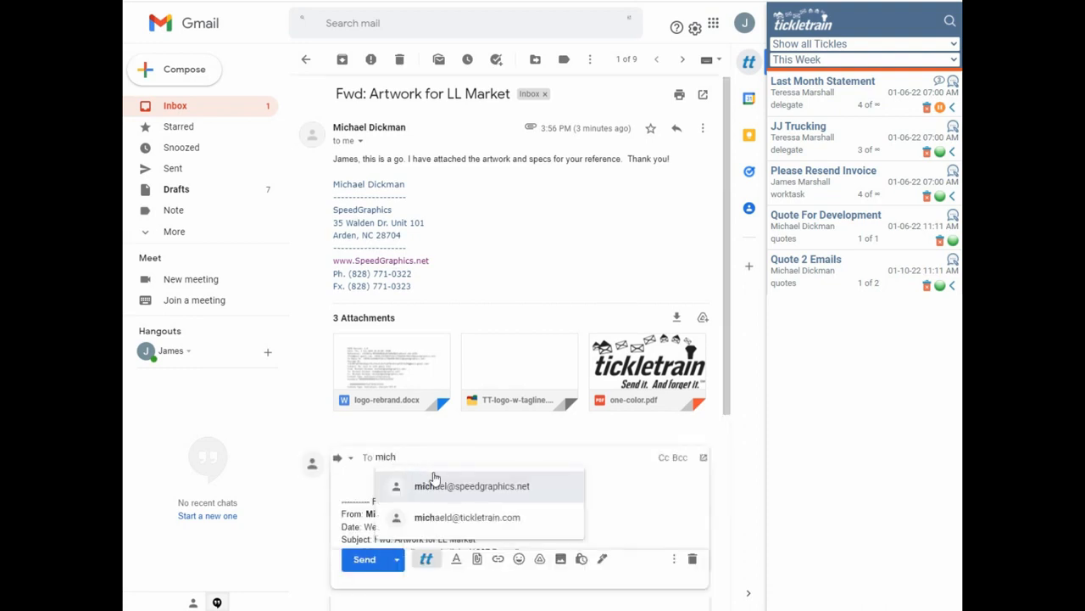
left_click(434, 490)
Write "OK, great I'll get started on this. Thank you!" above the forwarded message and choose the worktask tickle for it
left_click(361, 475)
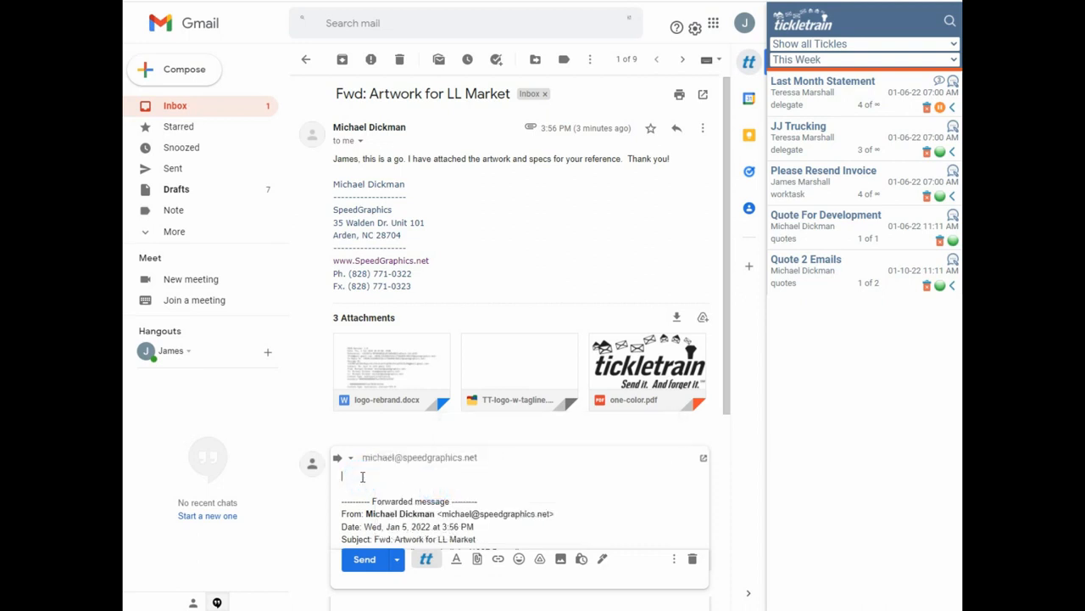
type("OK, great I'll get started on this.  Thank you!")
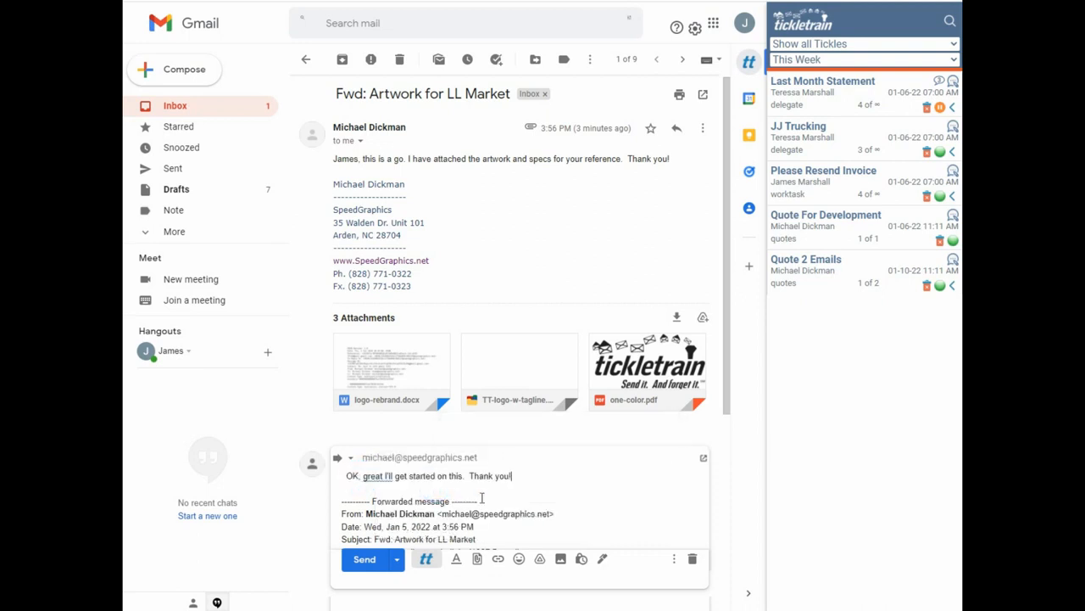
left_click(426, 558)
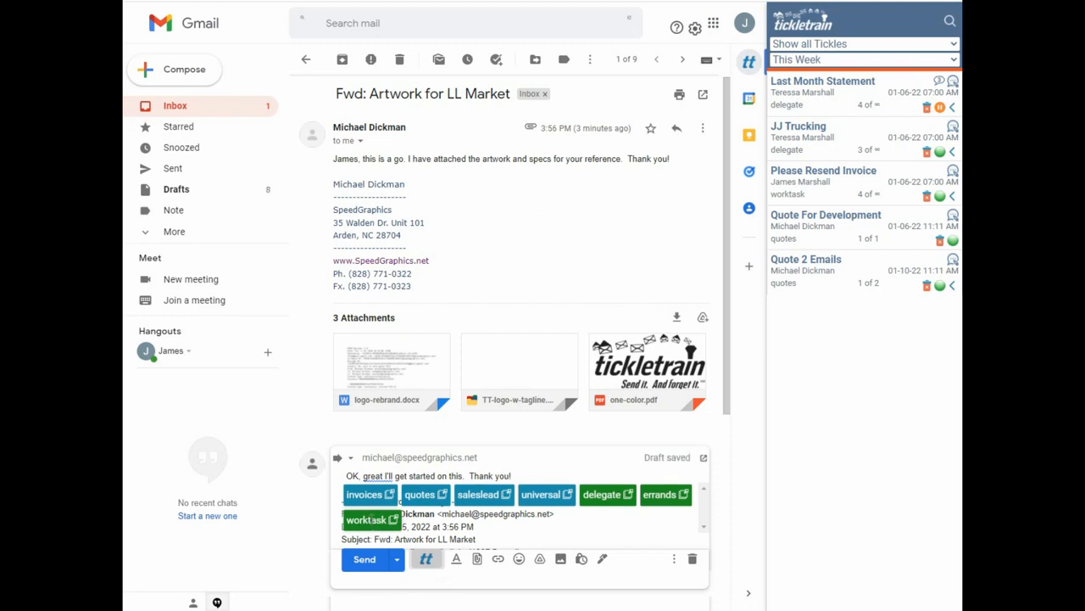
left_click(368, 519)
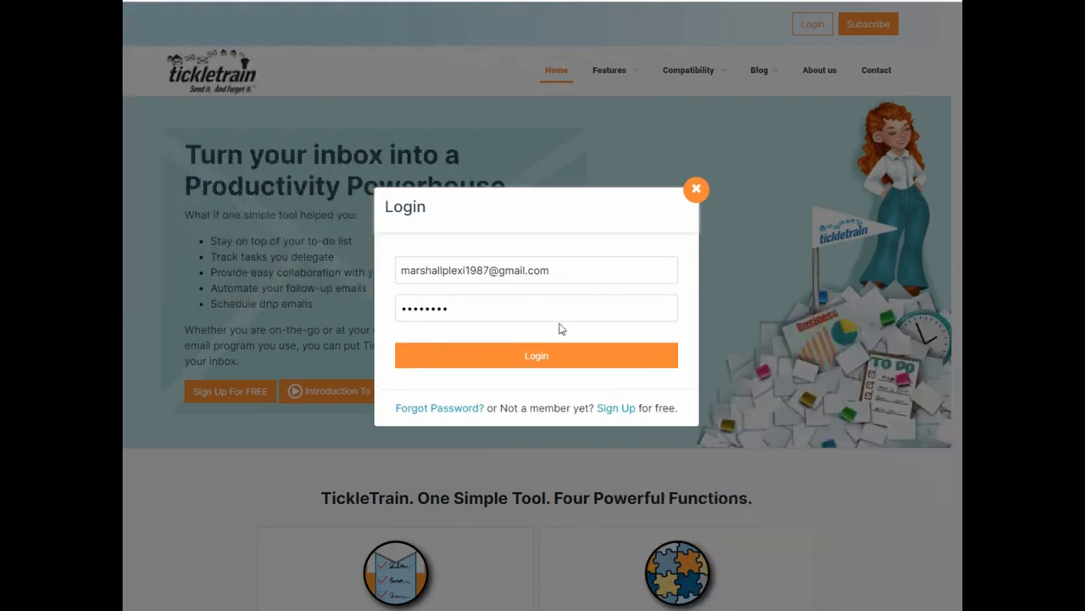
Log in to the TickleTrain website with the prefilled credentials and open the campaigns list
left_click(542, 356)
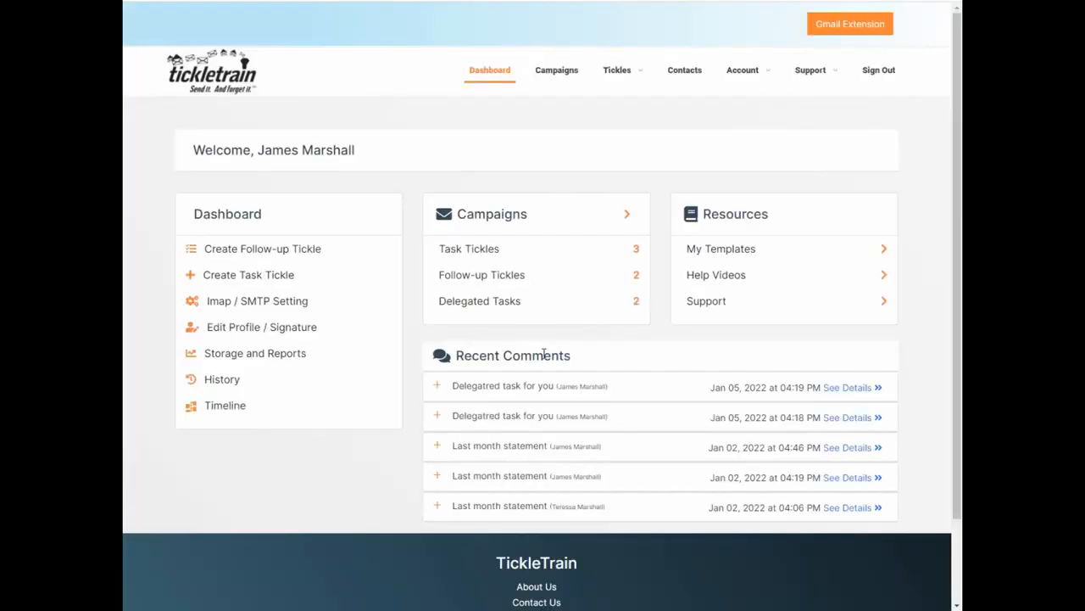
left_click(560, 75)
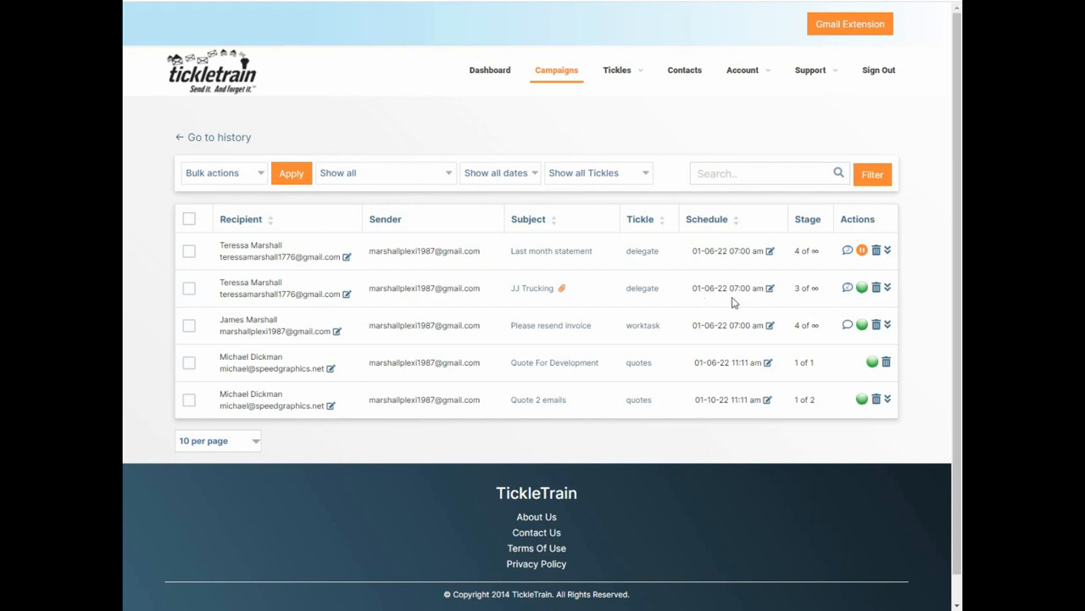
Toggle the "Last month statement" campaign's pause status twice, and open and dismiss its custom schedule date entry
left_click(863, 251)
left_click(862, 250)
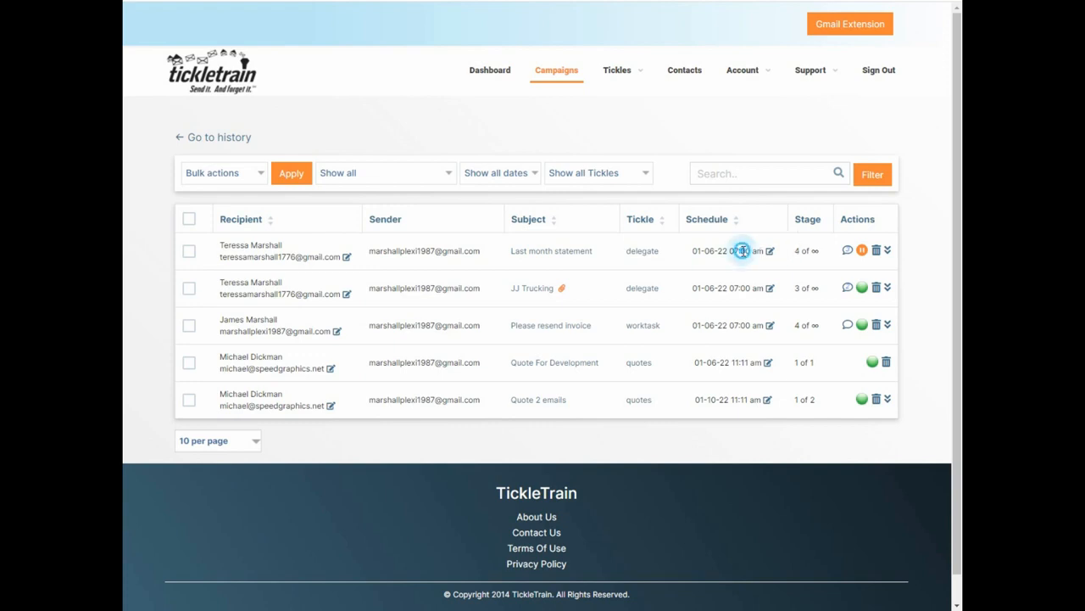
mouse_move(743, 251)
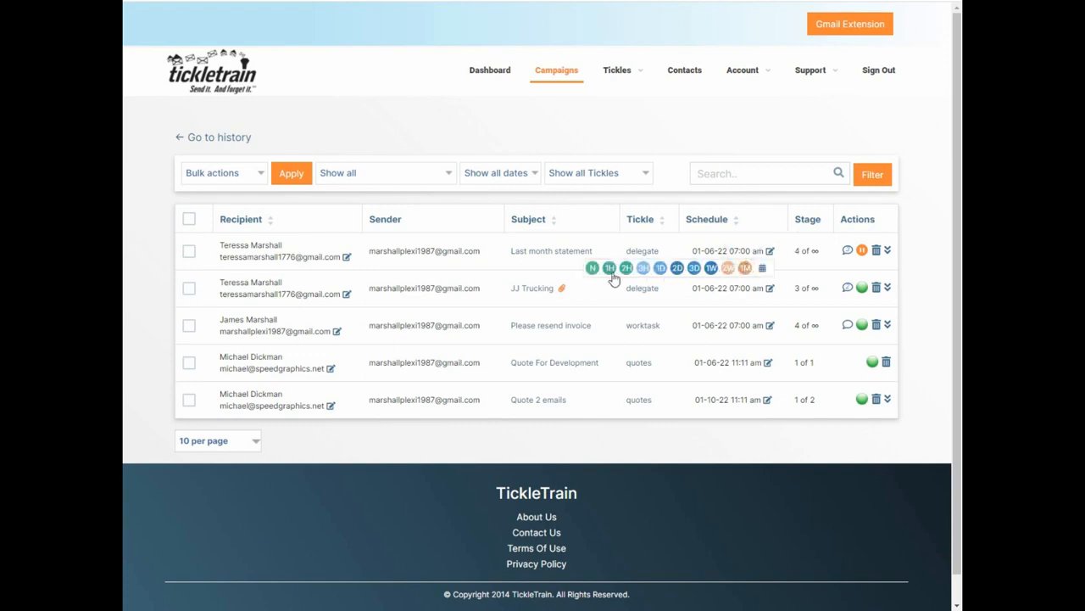
left_click(763, 270)
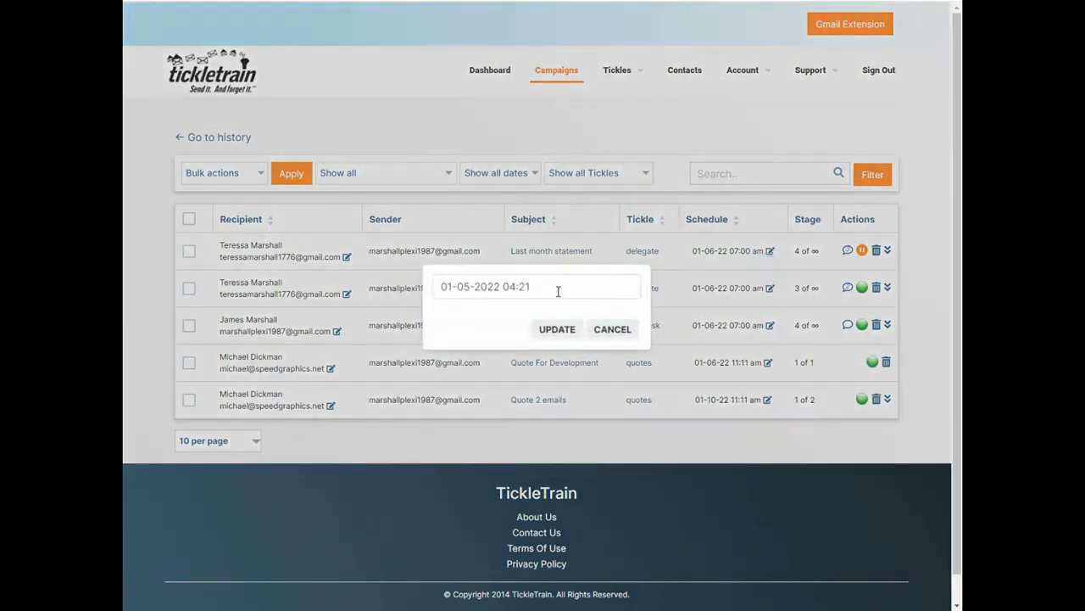
left_click(555, 286)
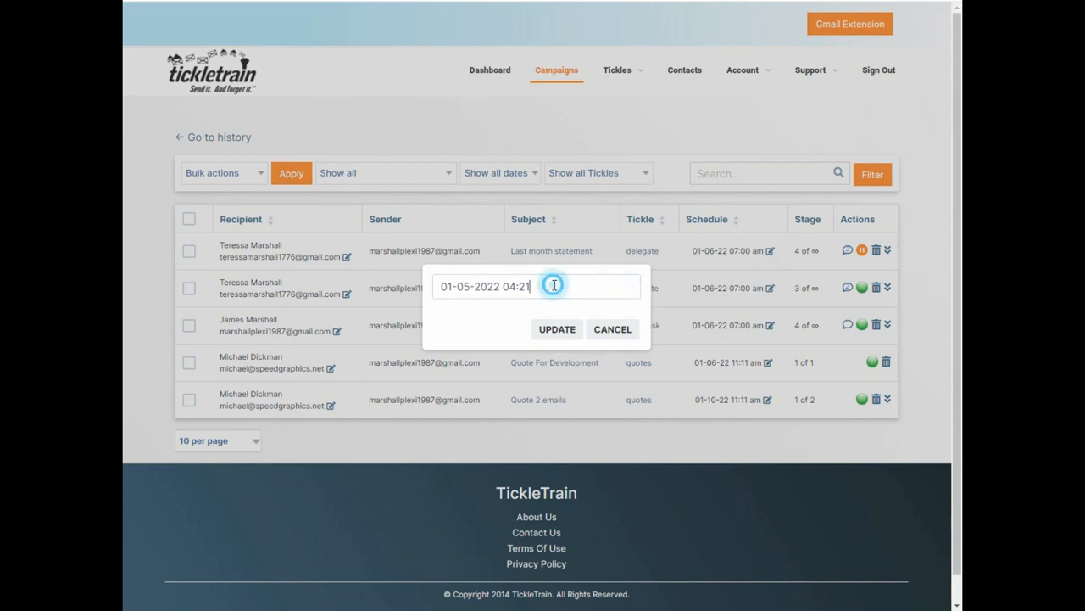
left_click(678, 270)
left_click(678, 270)
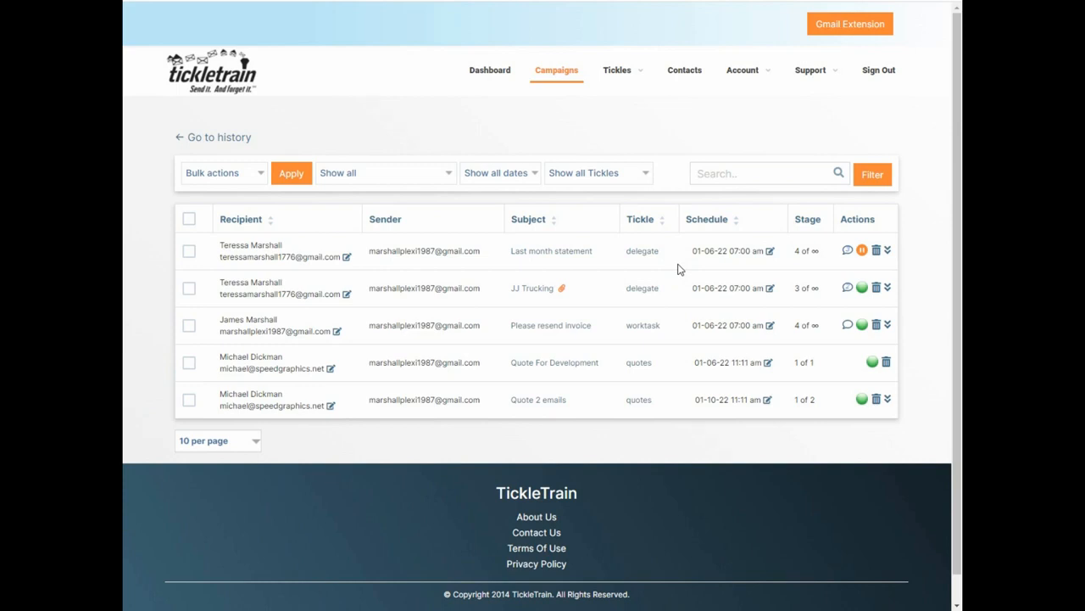
Open the account profile and review its profile details and email signature
mouse_move(739, 71)
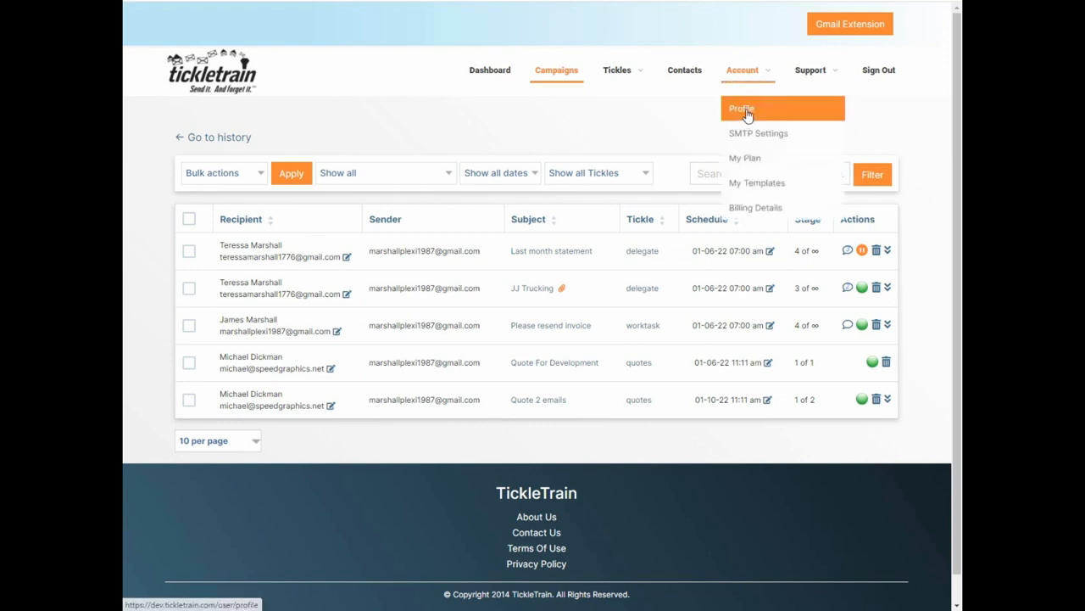
left_click(746, 110)
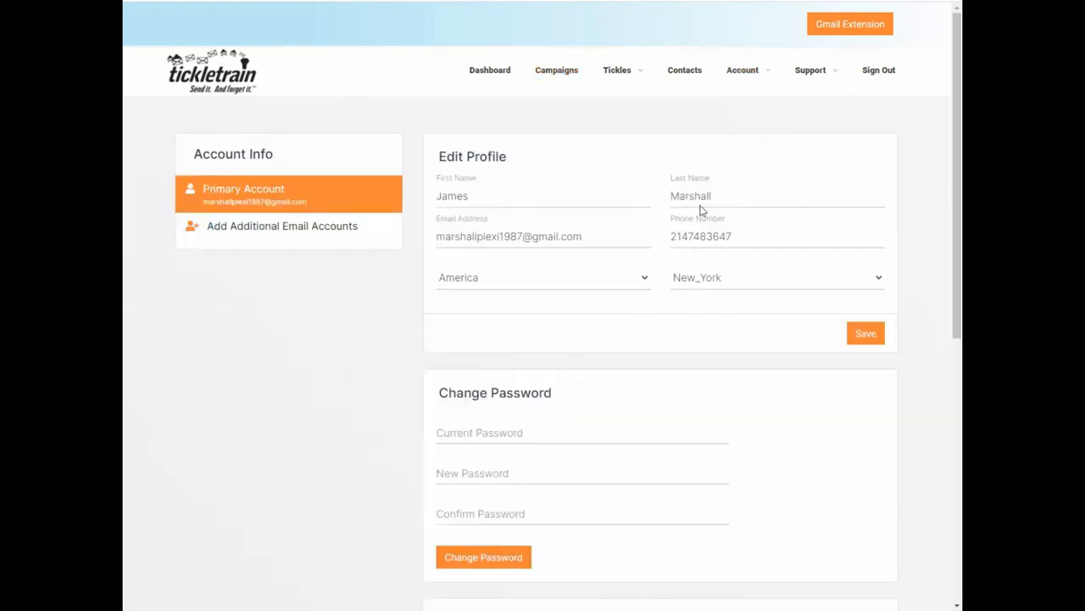
scroll(700, 211, "down", 5)
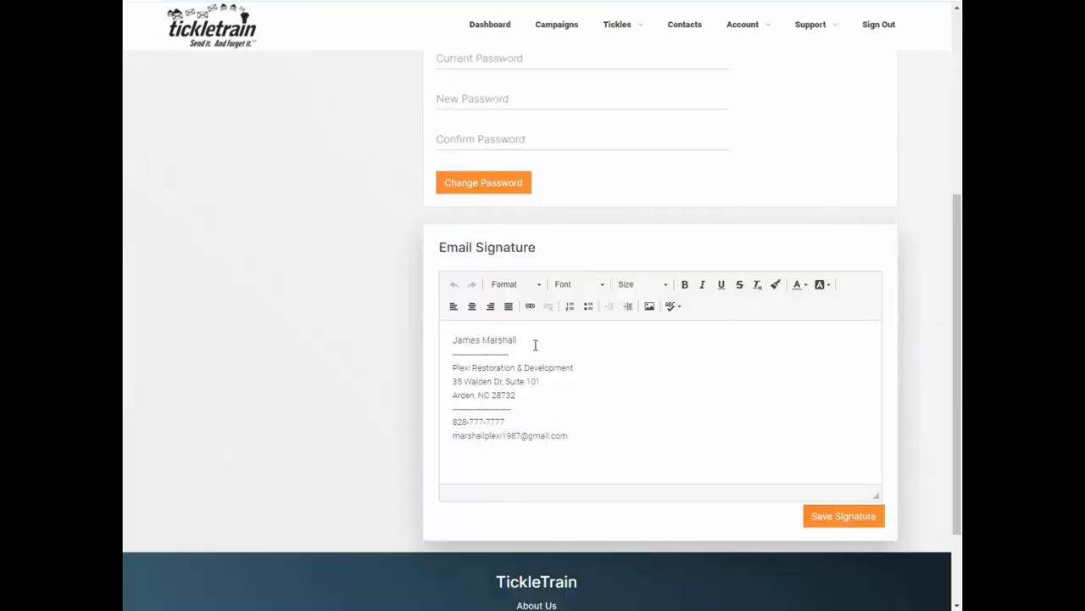
scroll(322, 327, "up", 5)
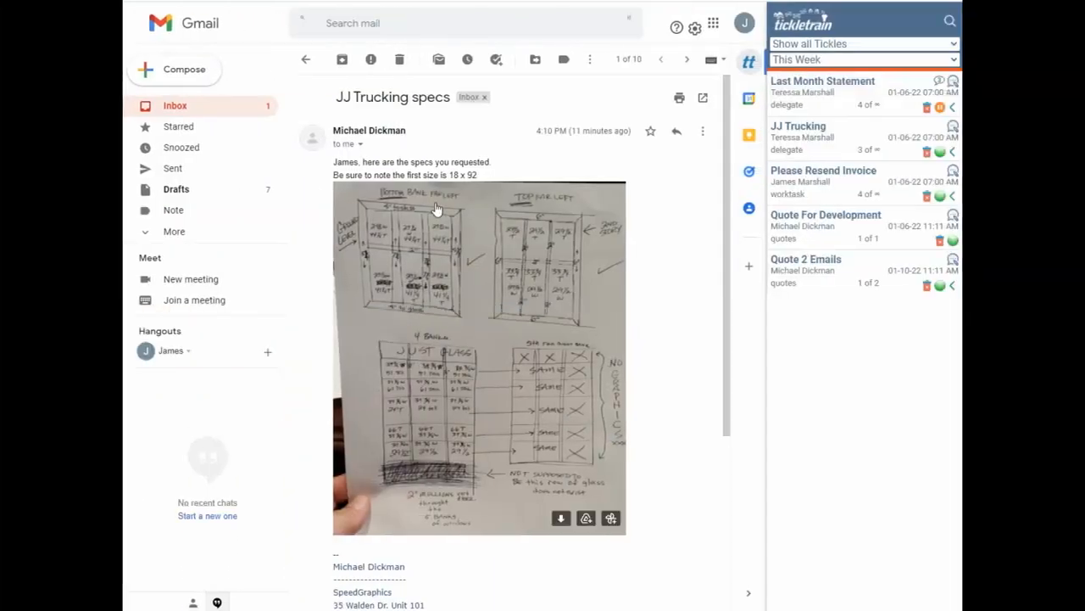
Snip the specs text and sketch from the "JJ Trucking specs" email in Gmail and paste the image into a JJ Trucking tickle comment
left_click(953, 126)
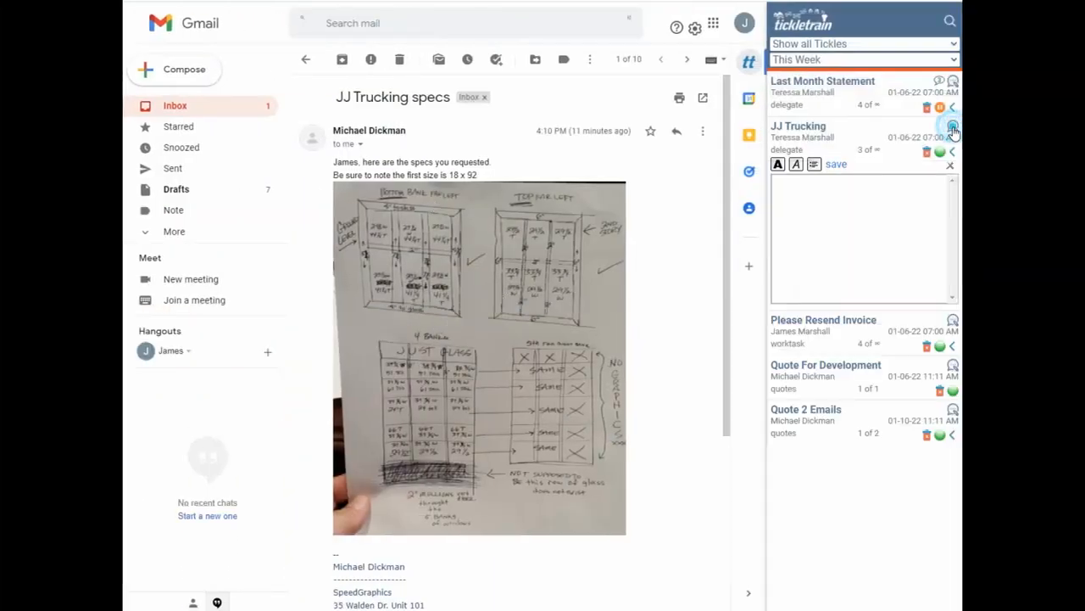
key("super+shift+s")
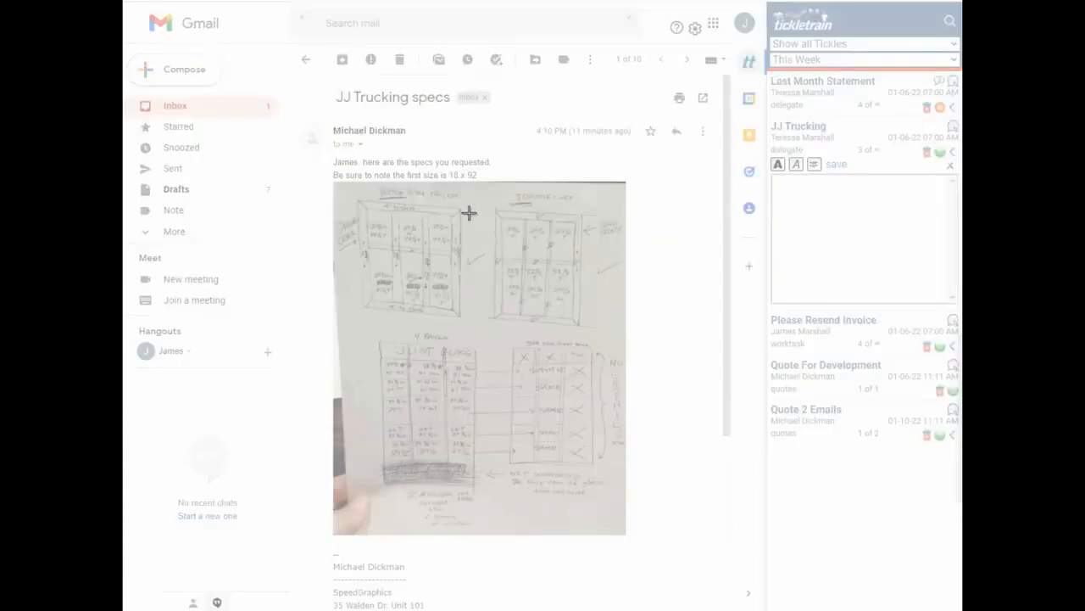
left_click_drag(333, 148, 675, 536)
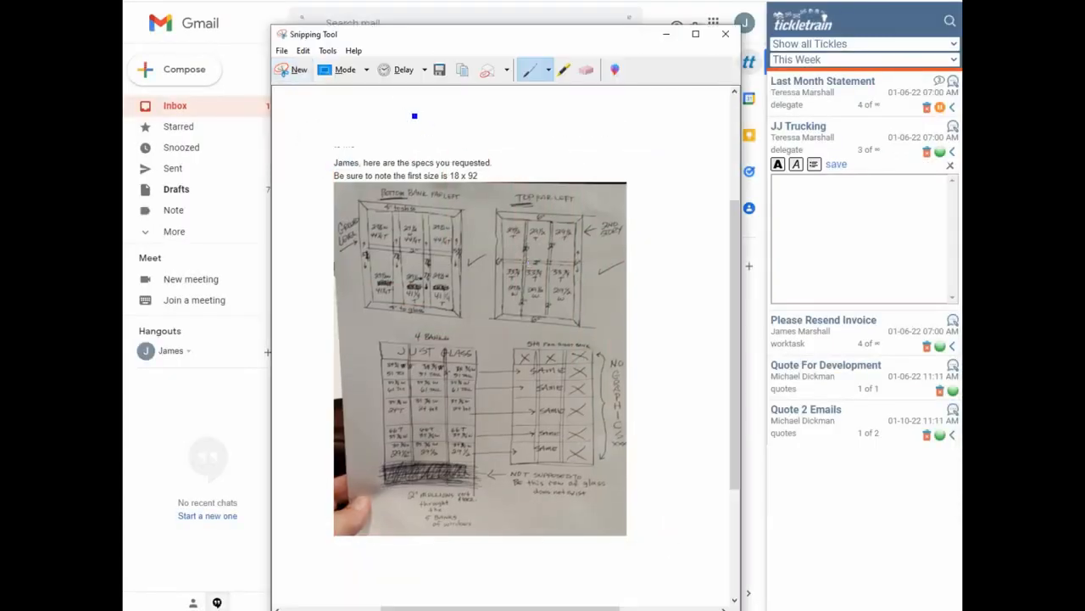
left_click(462, 71)
left_click(825, 193)
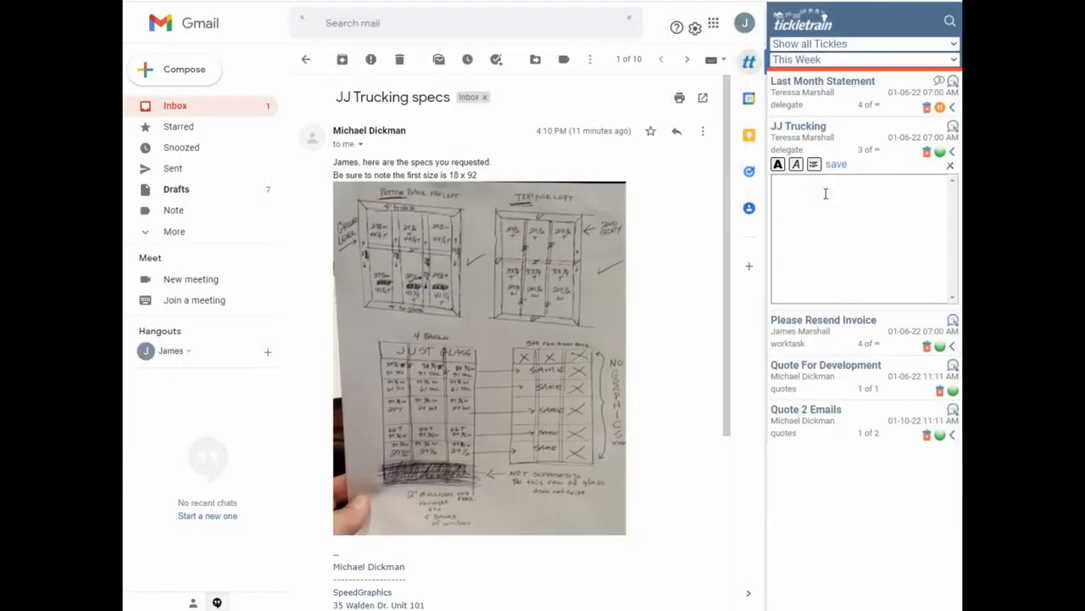
key("ctrl+v")
Start a reply to the "JJ Trucking specs" email and open the quotes tickle's preview and settings
scroll(657, 396, "down", 3)
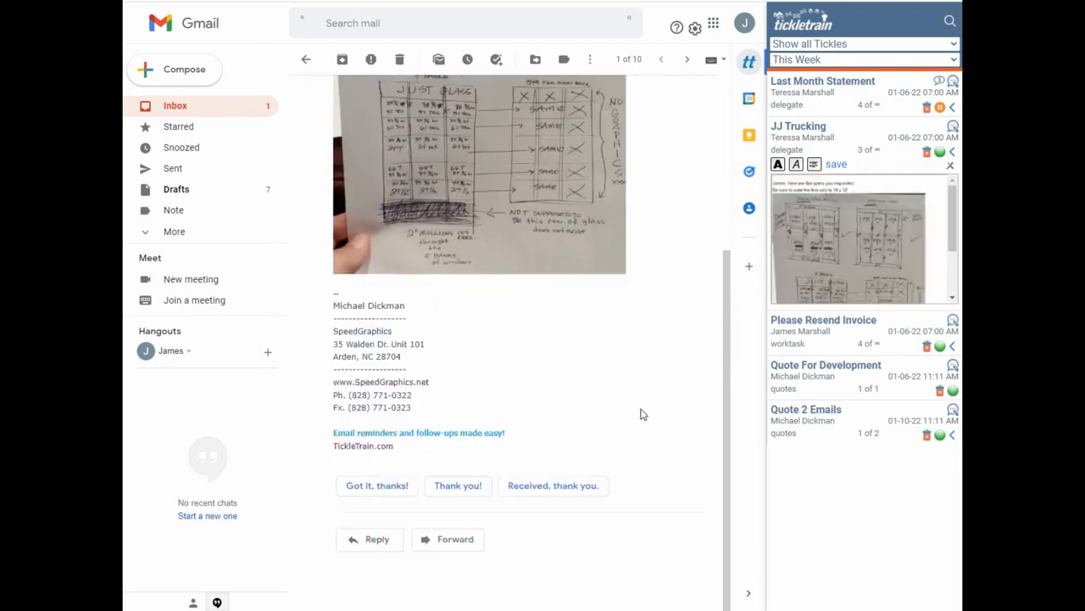
left_click(374, 540)
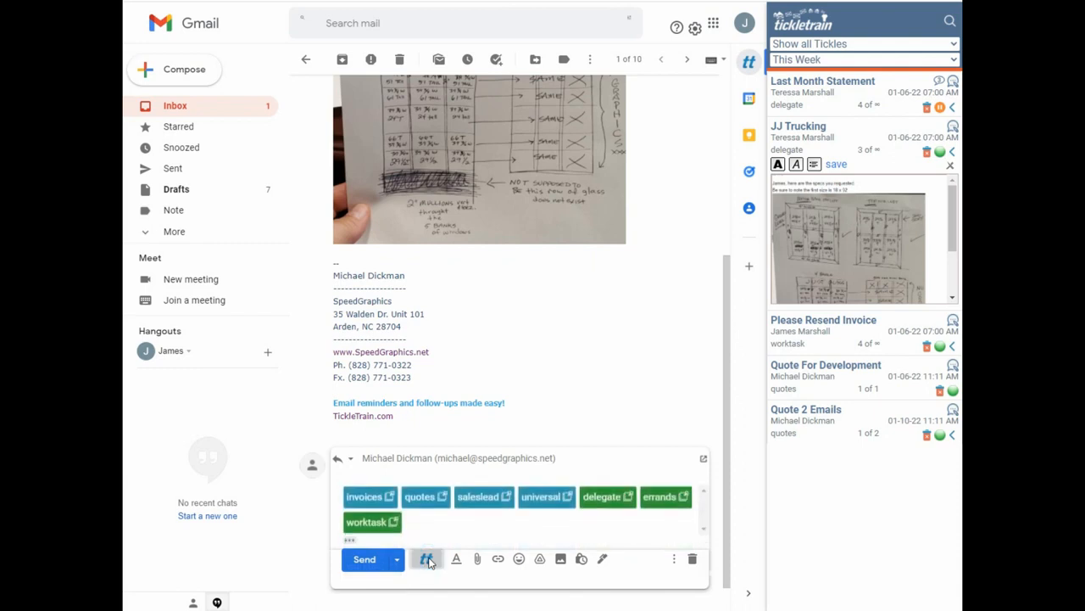
left_click(442, 496)
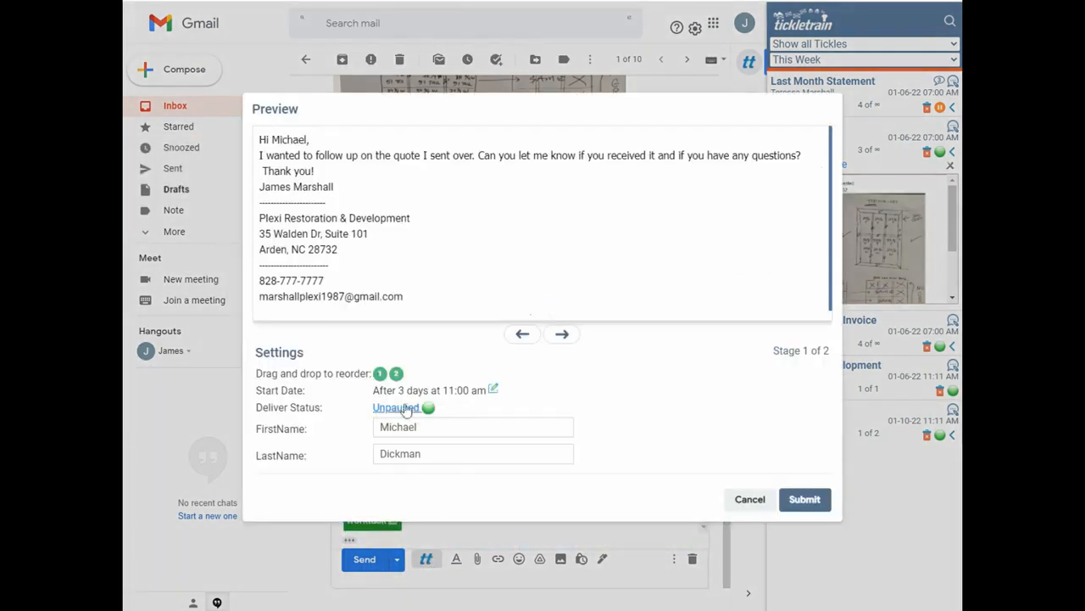
Pause delivery of the quotes tickle's first stage, set its start date to 2D, and submit the settings
left_click(405, 408)
left_click(553, 344)
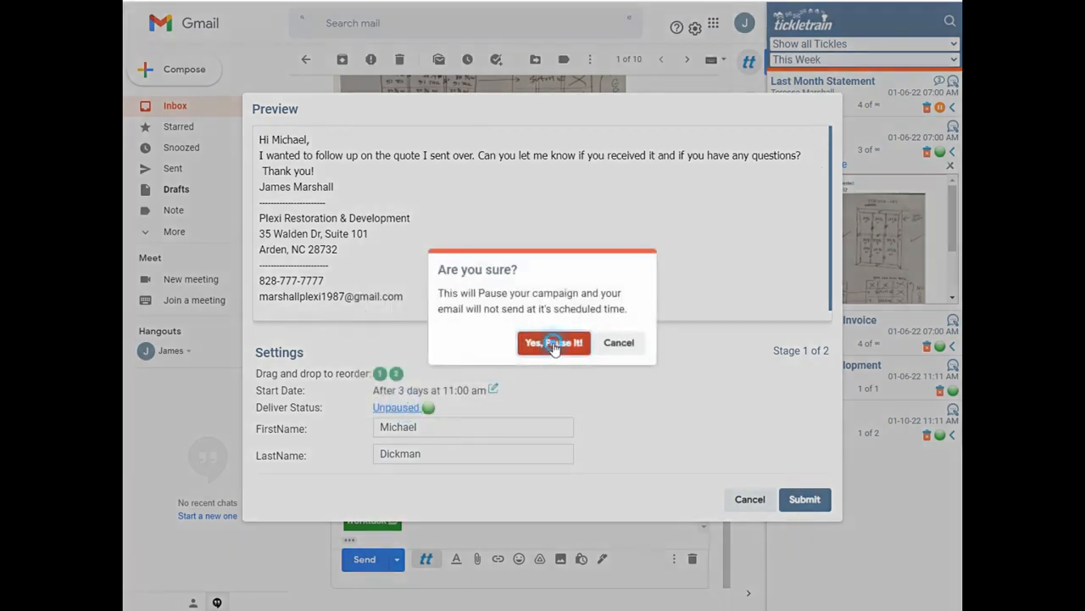
left_click(493, 391)
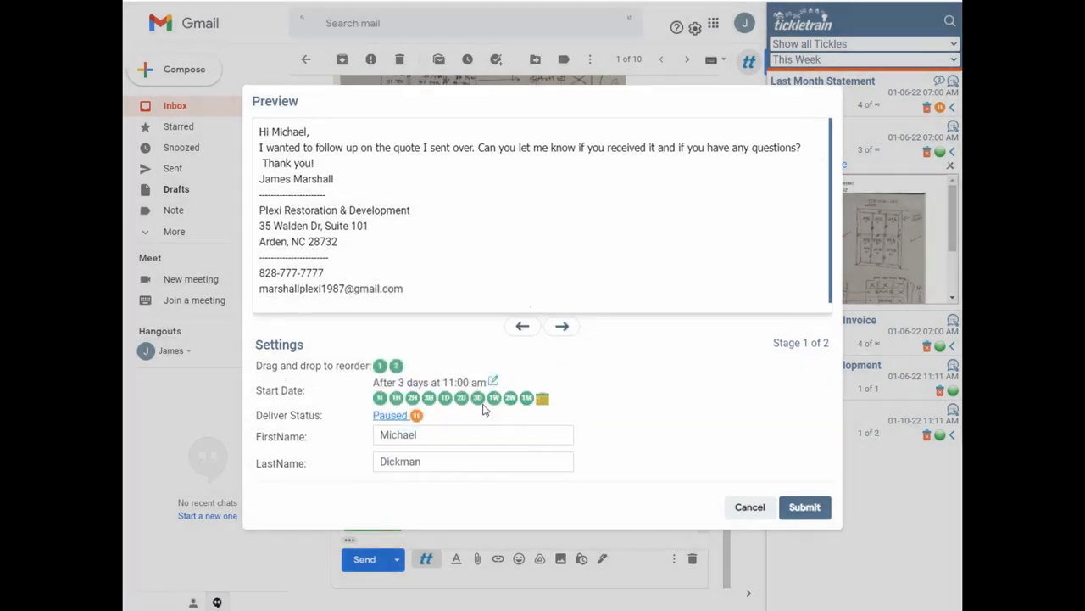
left_click(462, 399)
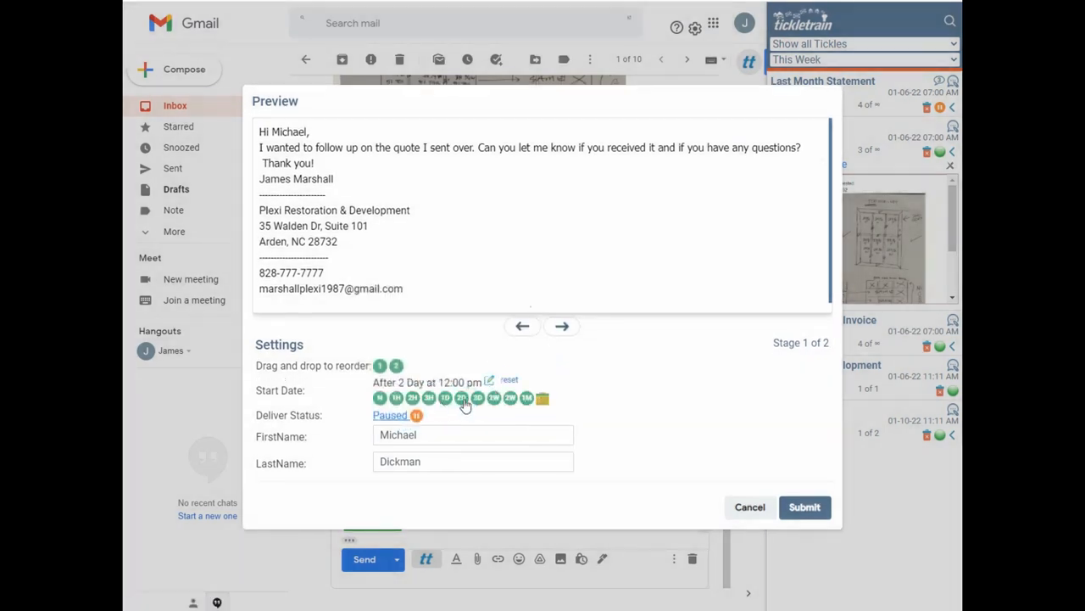
left_click(805, 507)
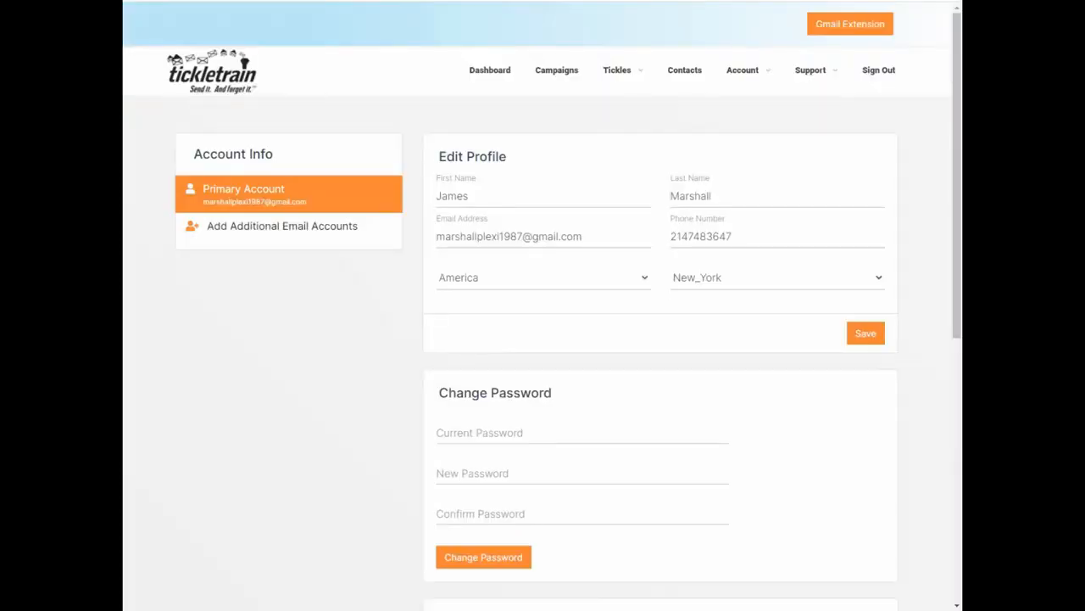
Switch to the TickleTrain website and sign out of the account
left_click(882, 73)
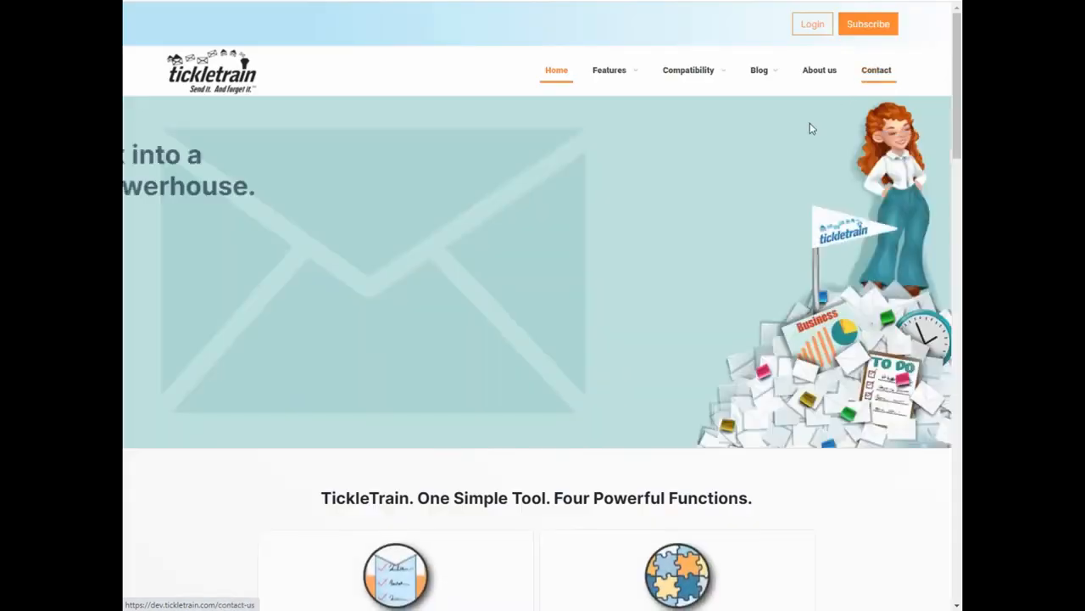